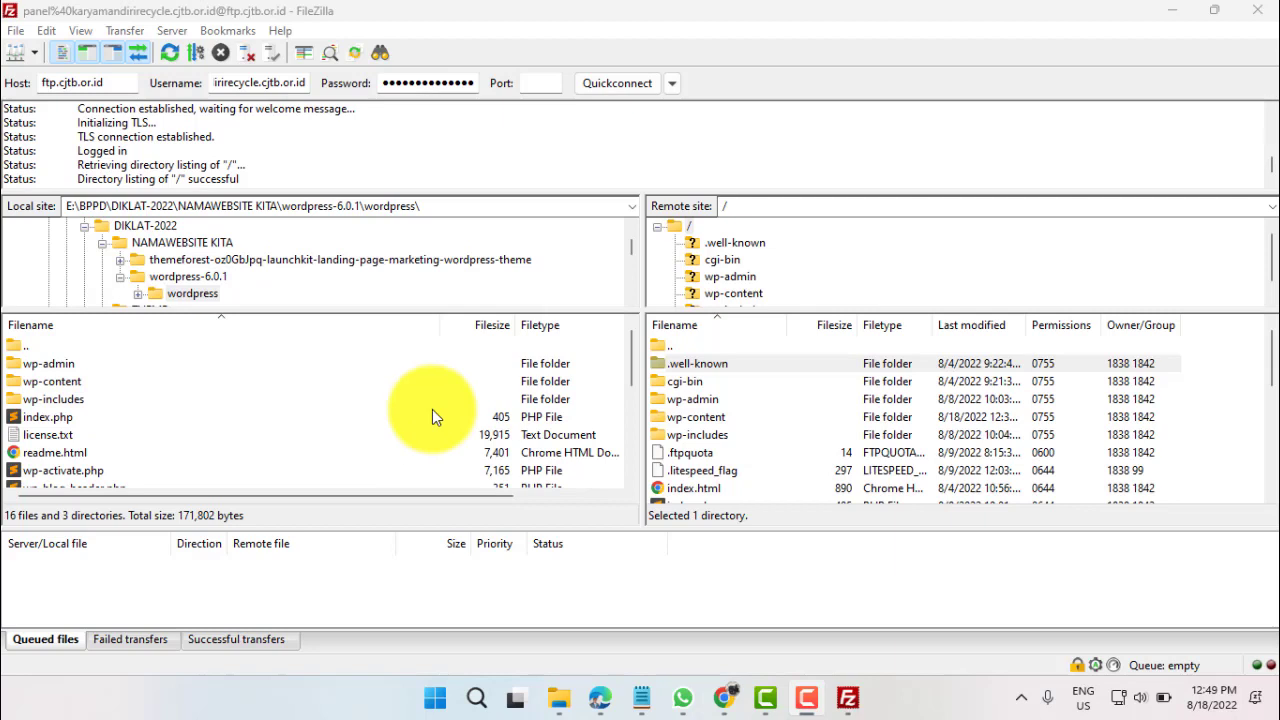
Step: Review the local WordPress folders against the files and folders in the remote site's root directory
click(68, 366)
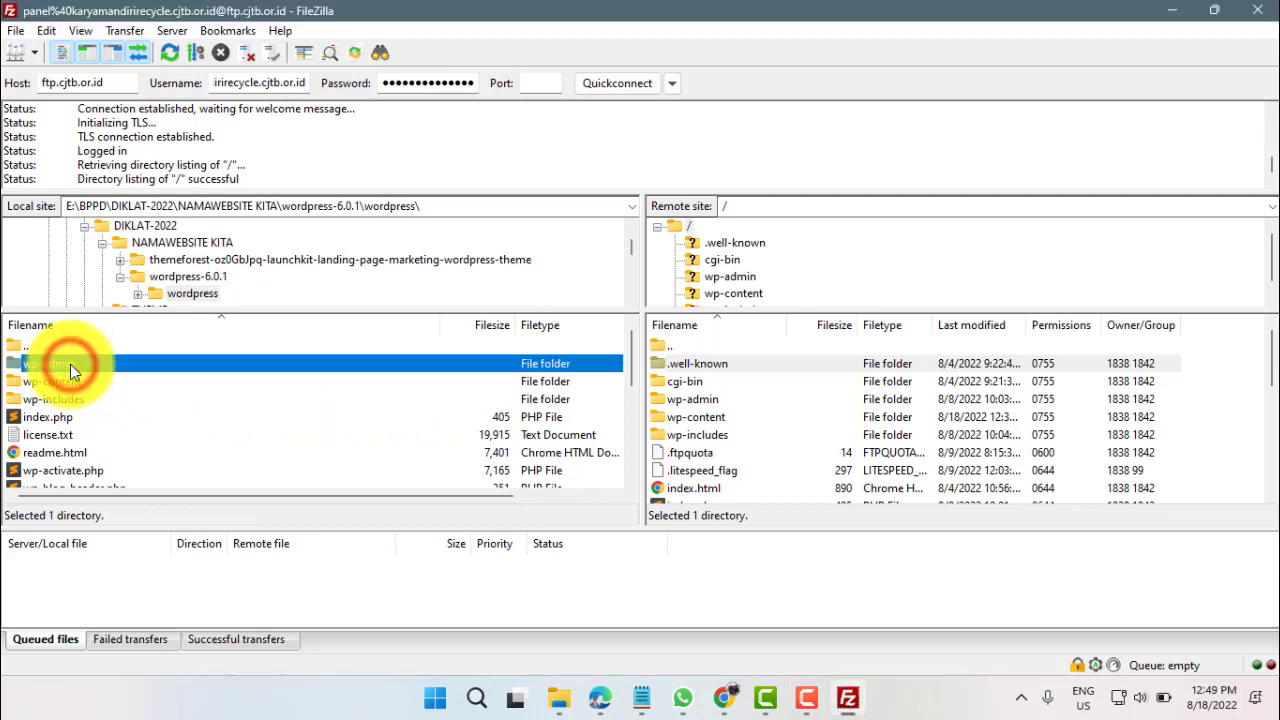
click(728, 366)
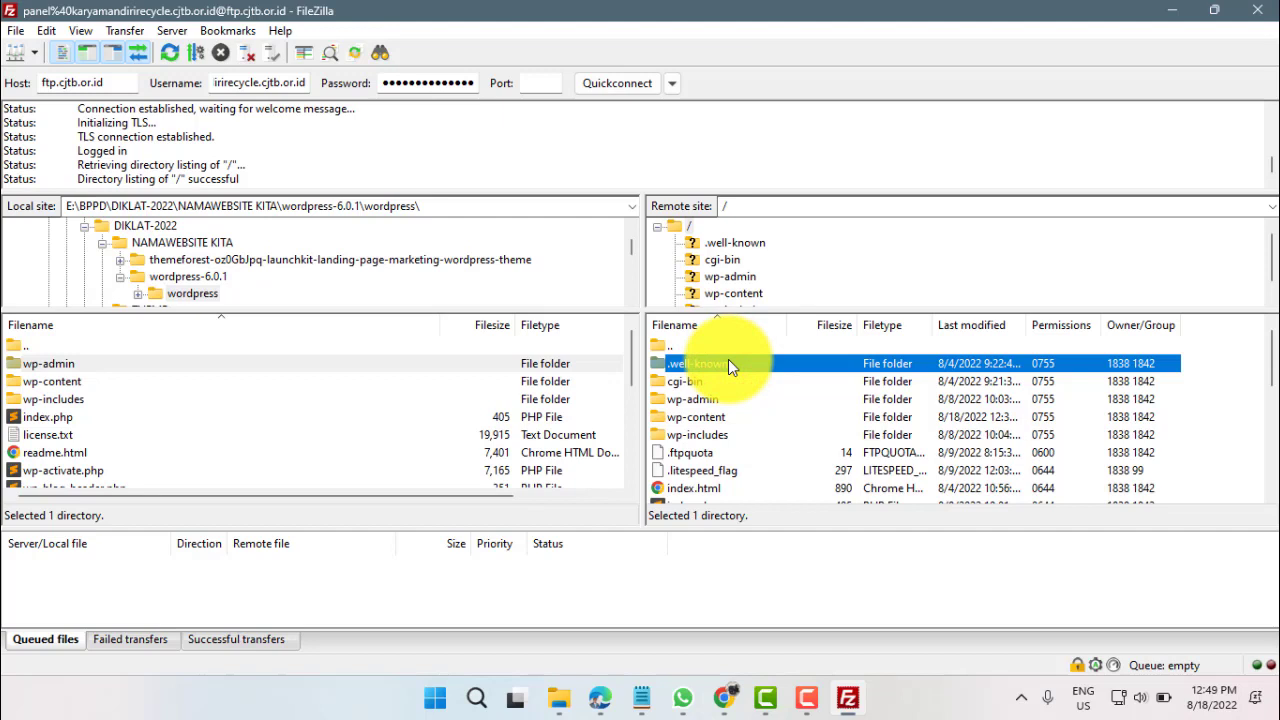
scroll(728, 366, down, 6)
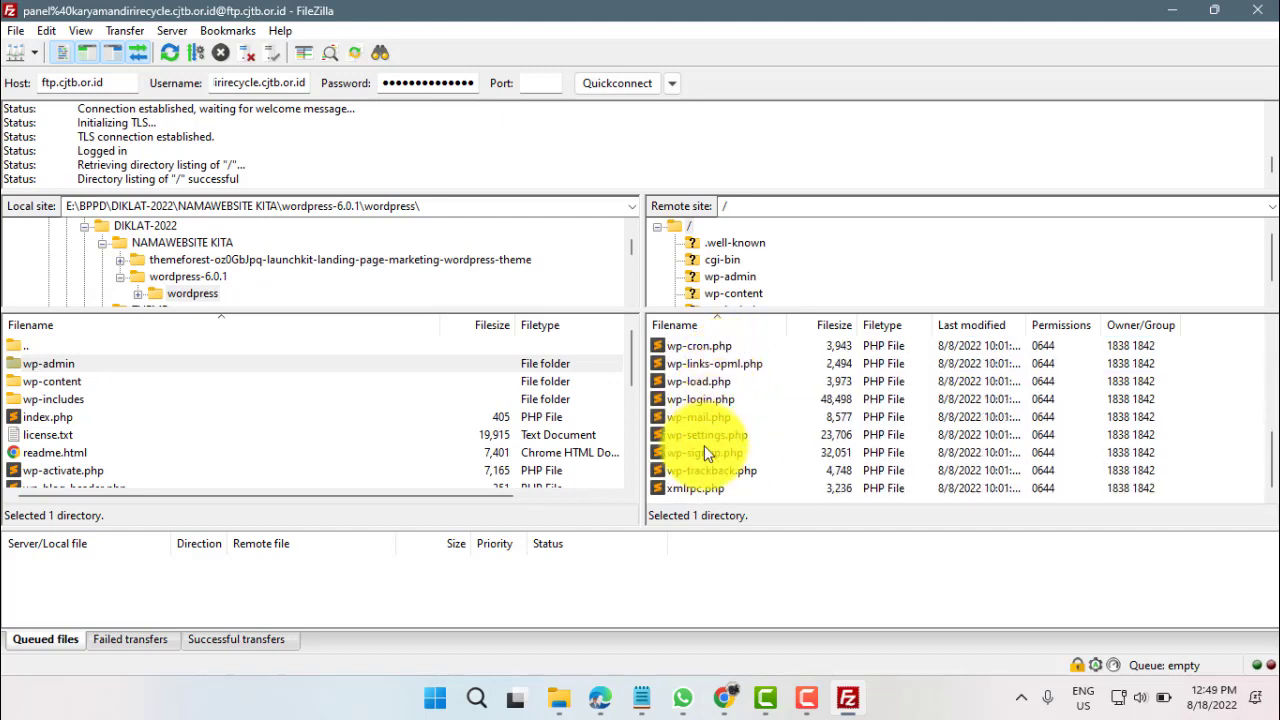
scroll(715, 442, up, 3)
scroll(715, 437, up, 3)
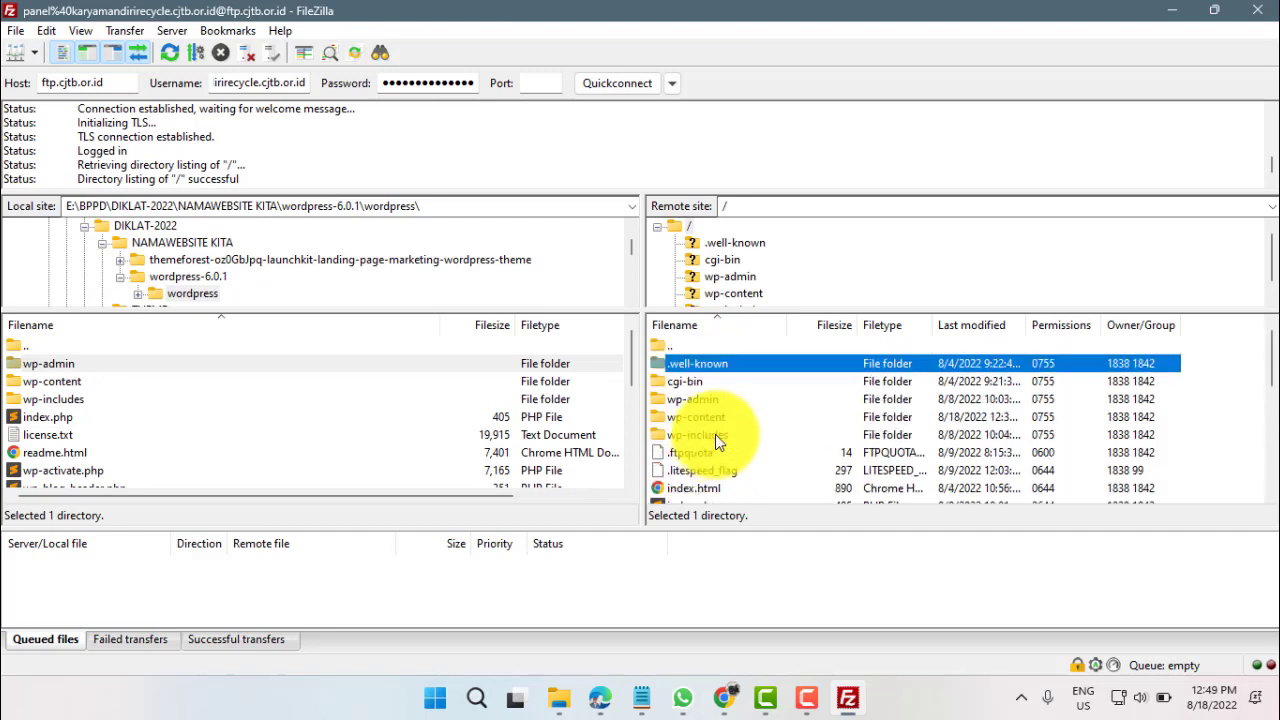
click(692, 361)
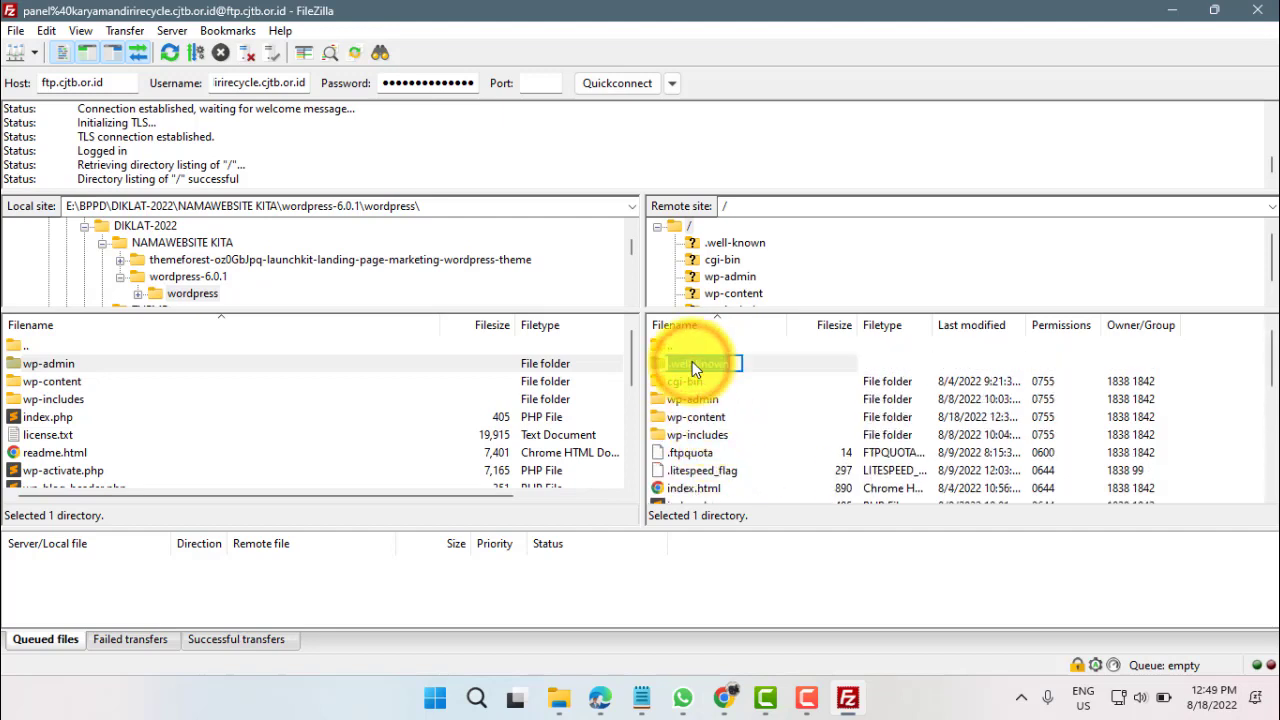
click(775, 360)
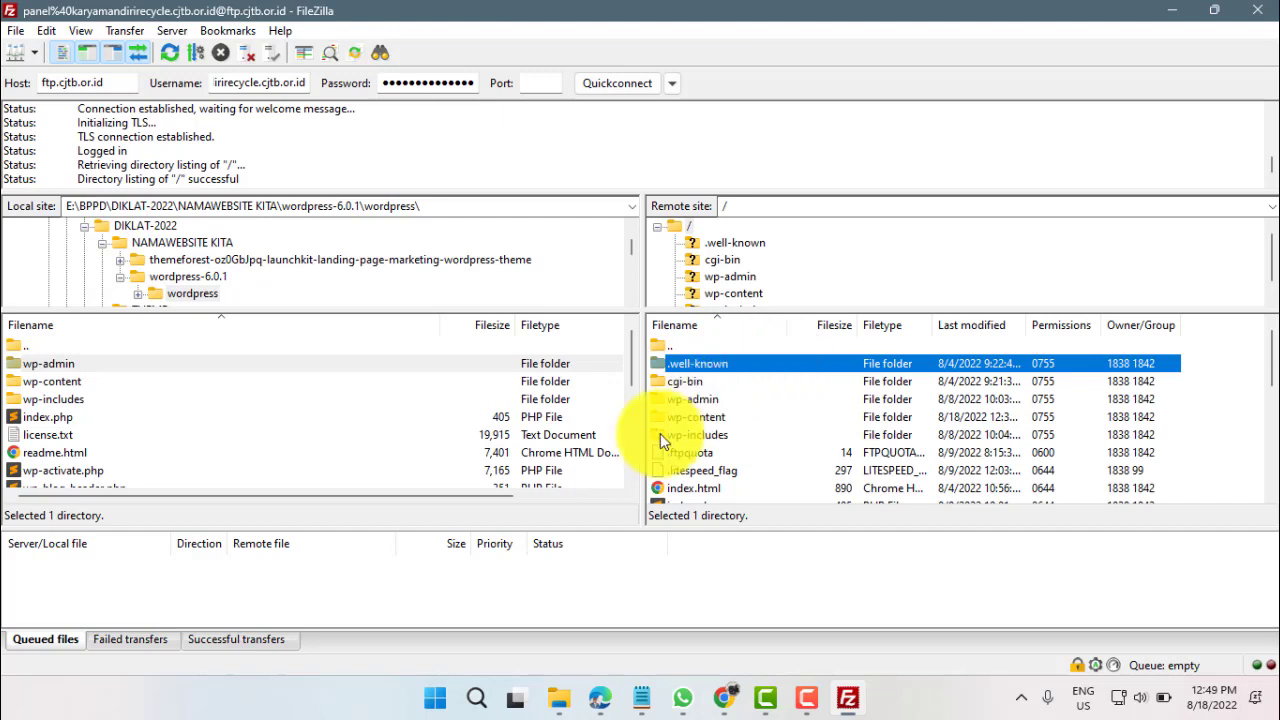
Step: Switch to File Explorer and open the wordpress folder inside wordpress-6.0.1
click(559, 700)
click(611, 593)
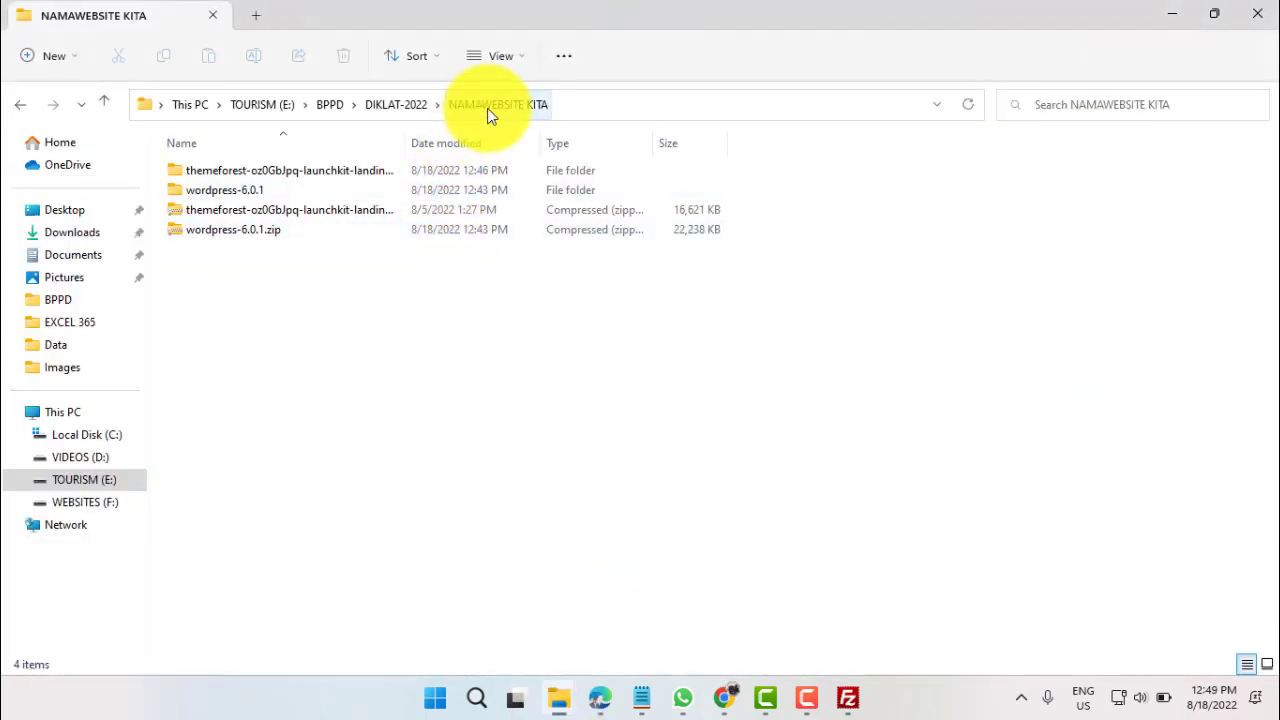
click(219, 194)
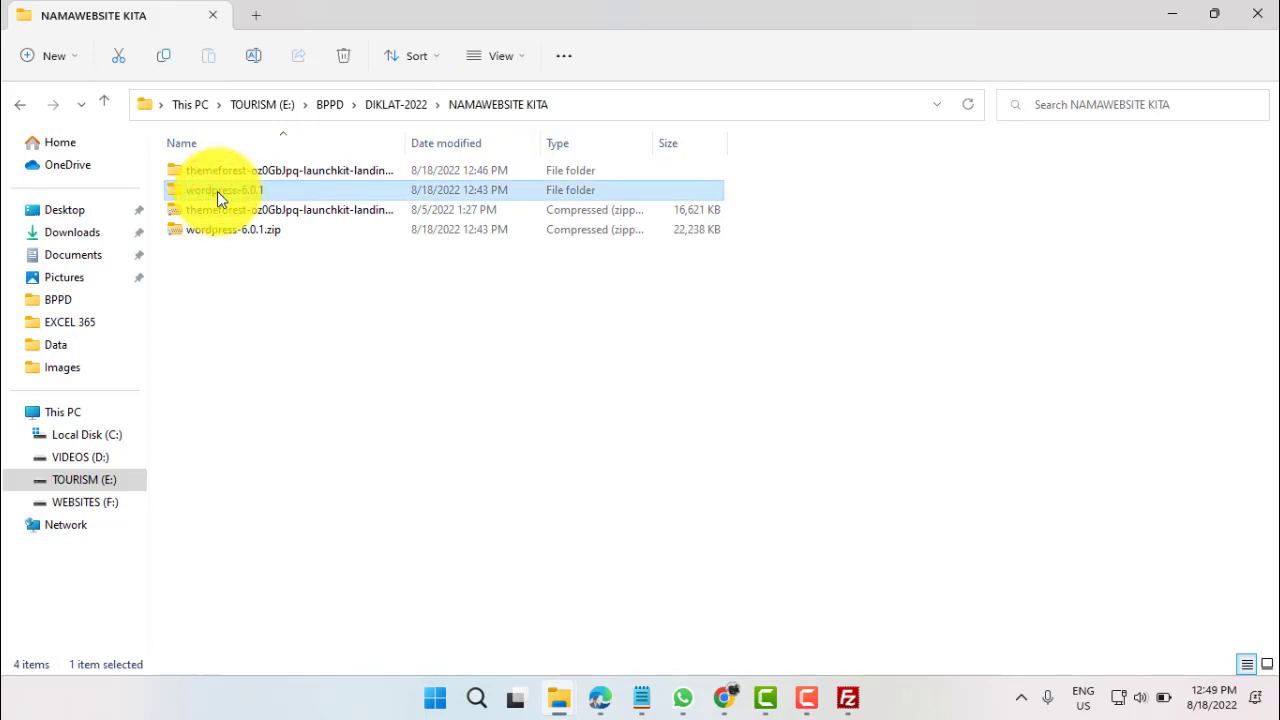
double_click(217, 191)
double_click(215, 182)
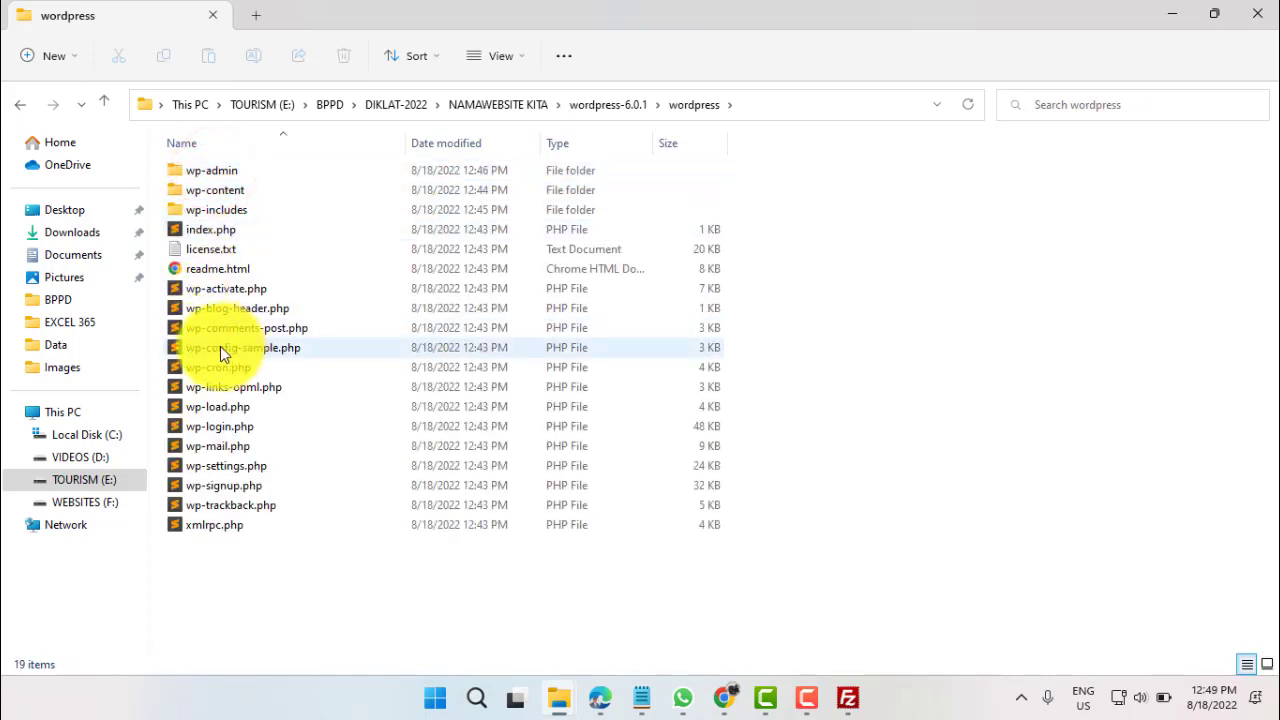
Step: Duplicate wp-config-sample.php within the same wordpress folder
click(219, 347)
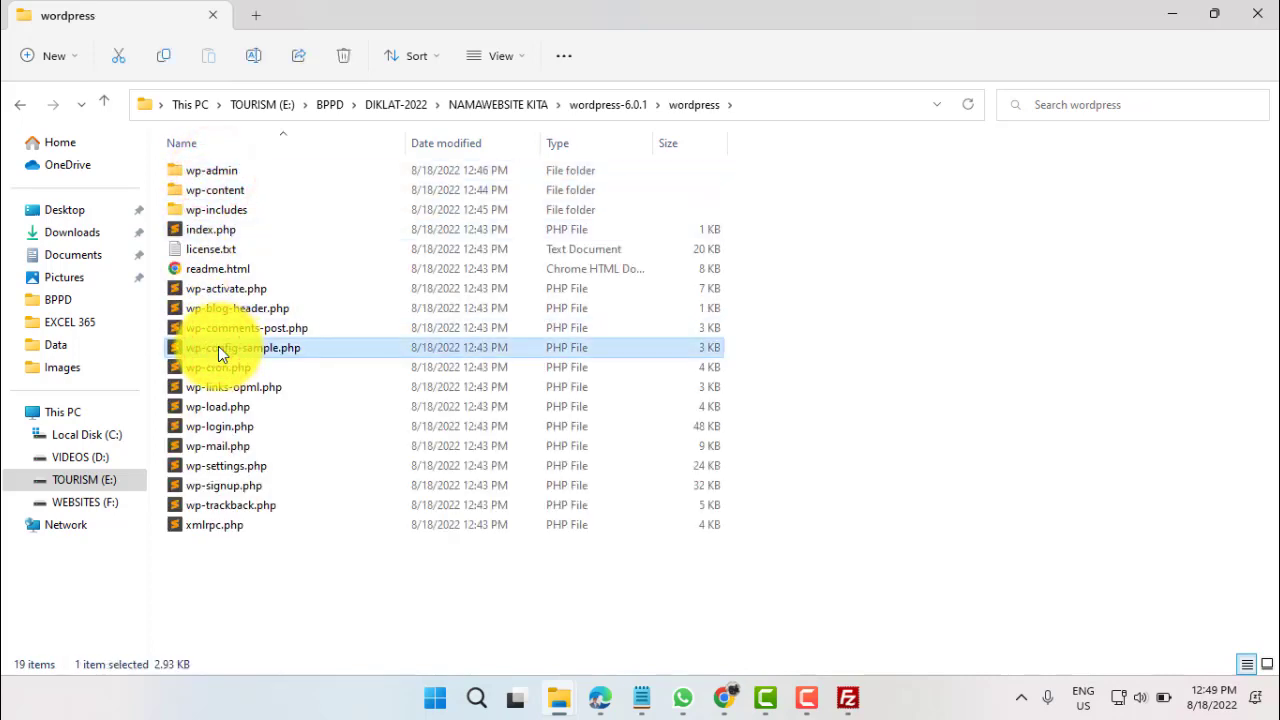
right_click(218, 347)
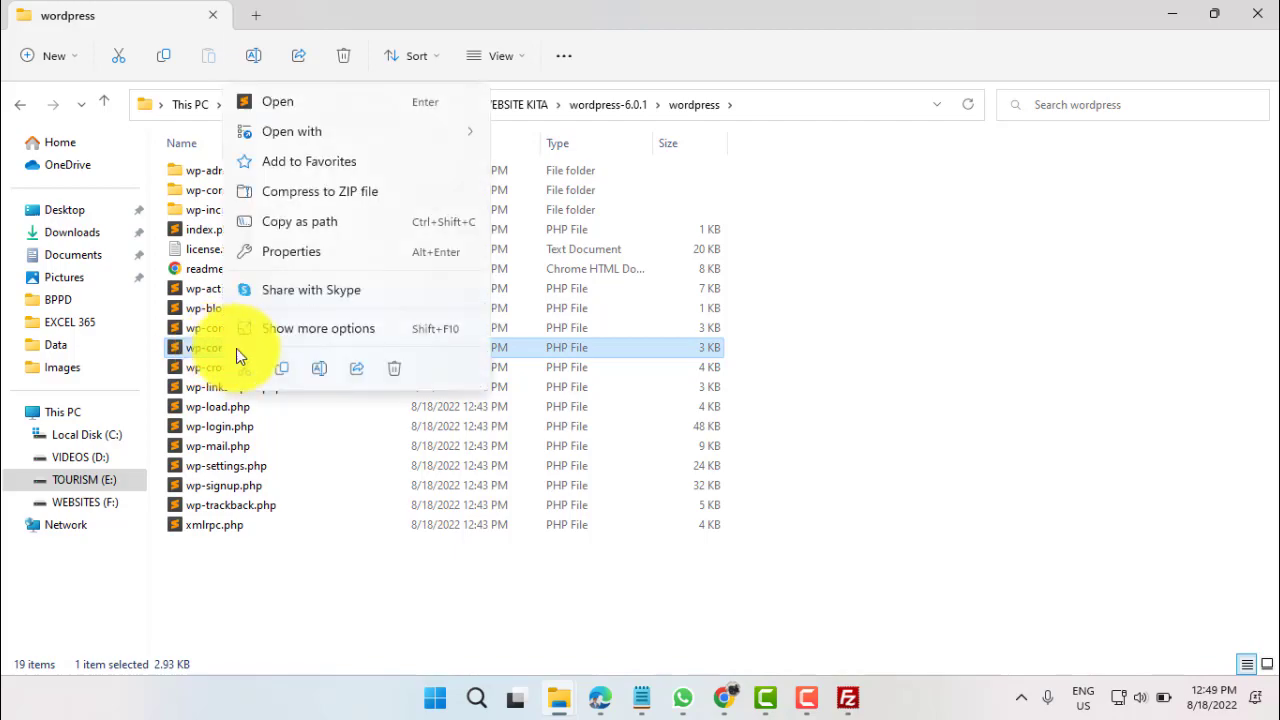
click(287, 368)
click(1008, 504)
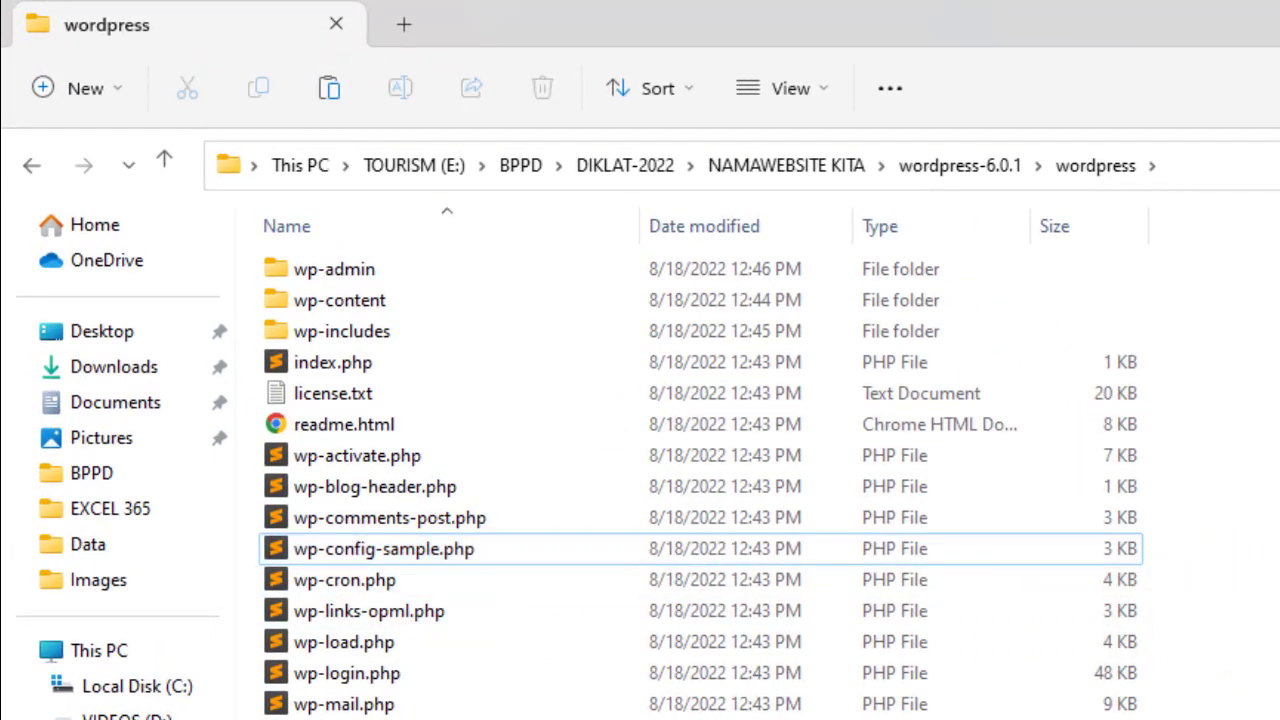
key(ctrl+v)
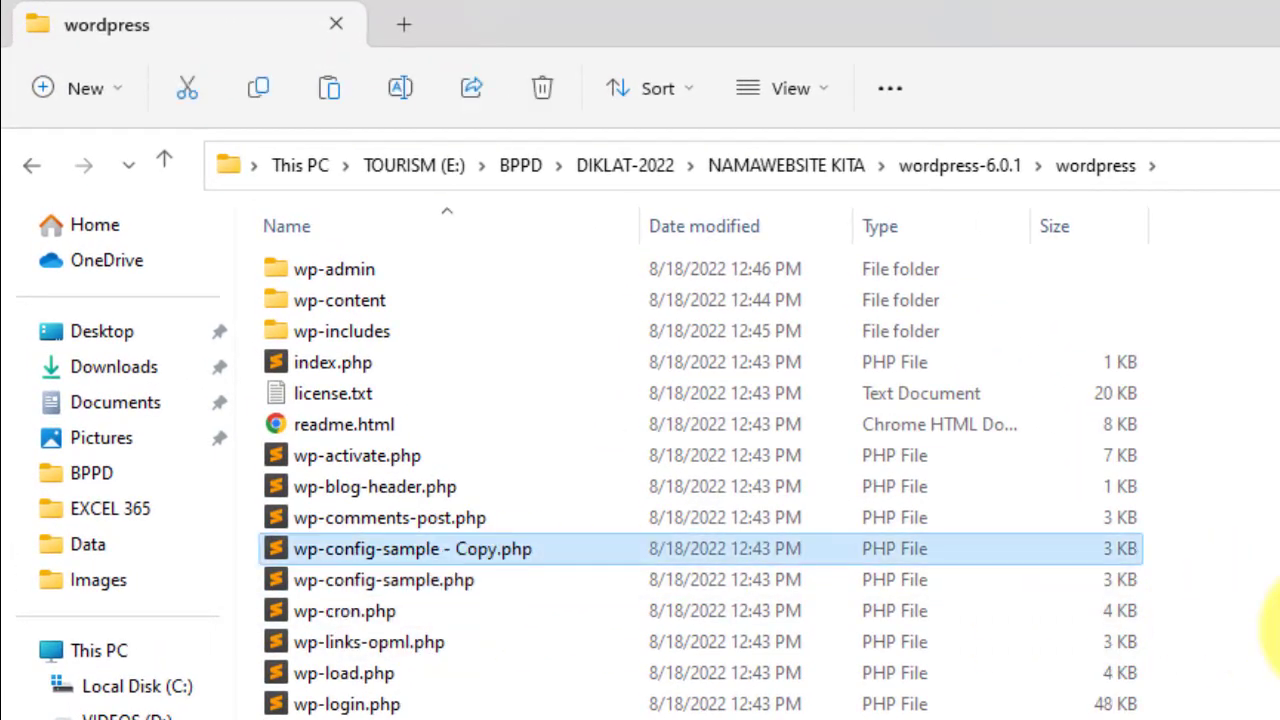
Step: Rename the copy of wp-config-sample.php to wp-config.php
click(388, 558)
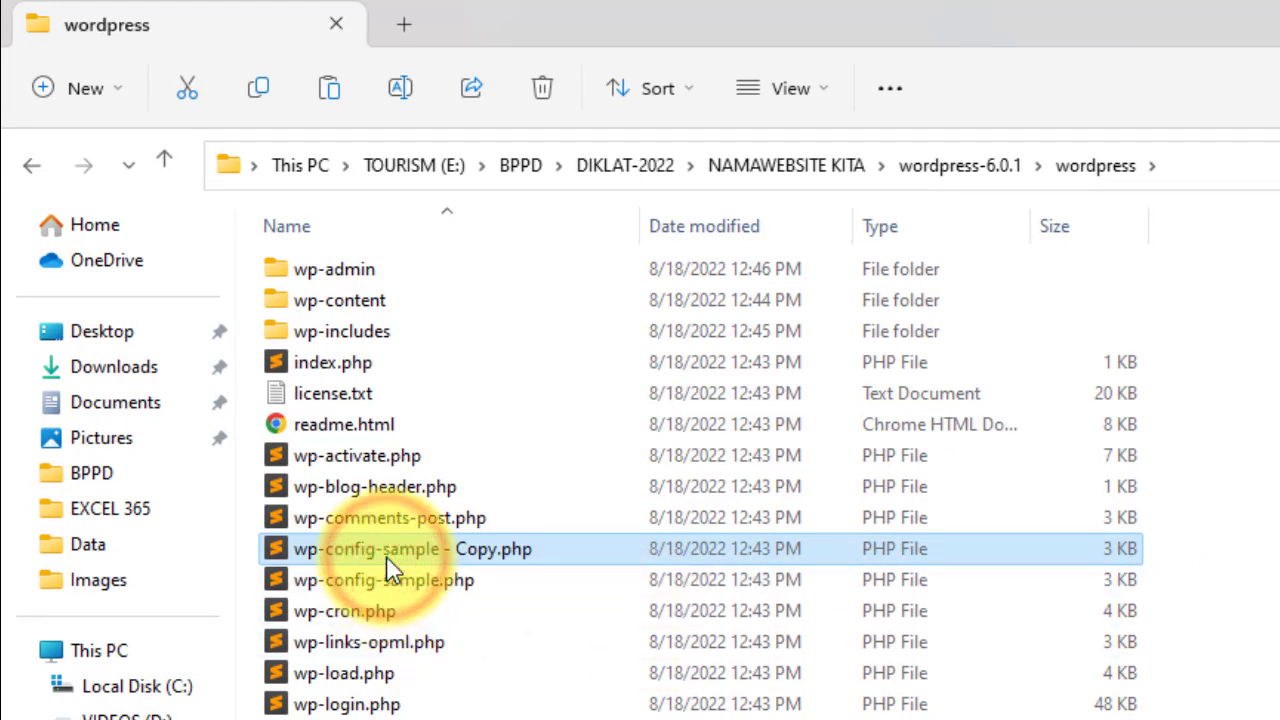
click(378, 549)
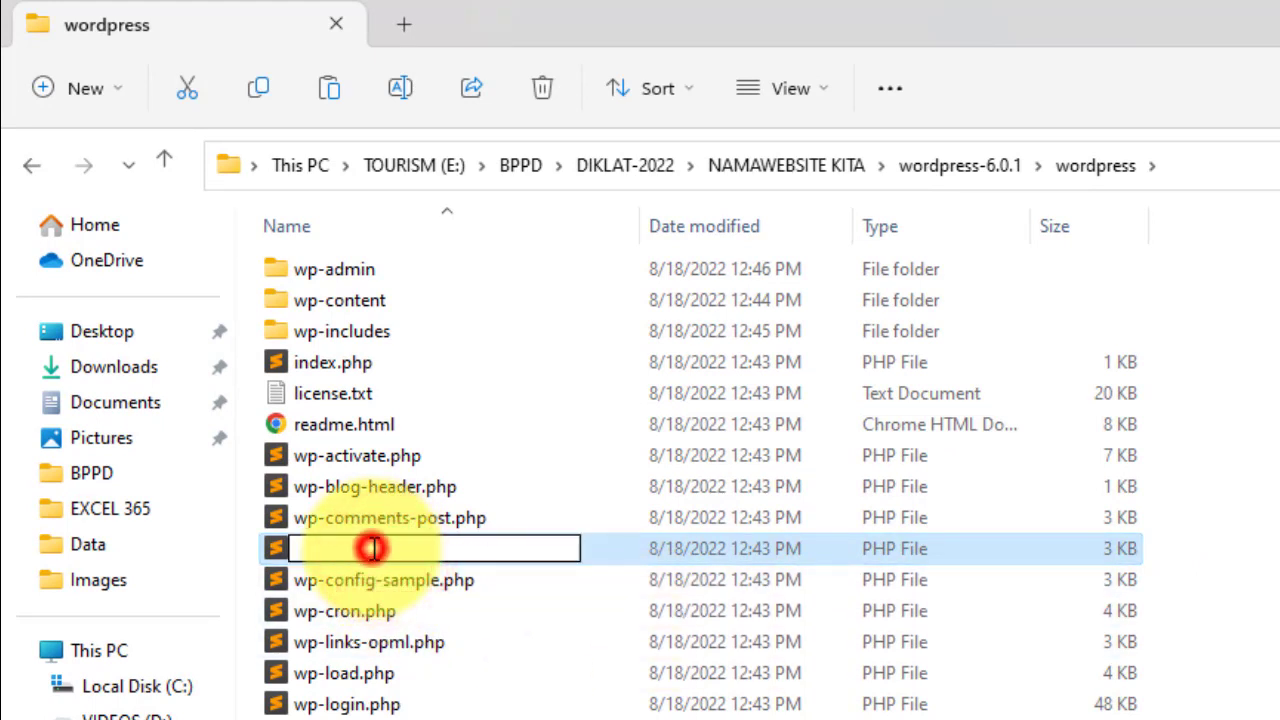
drag(378, 549, 535, 549)
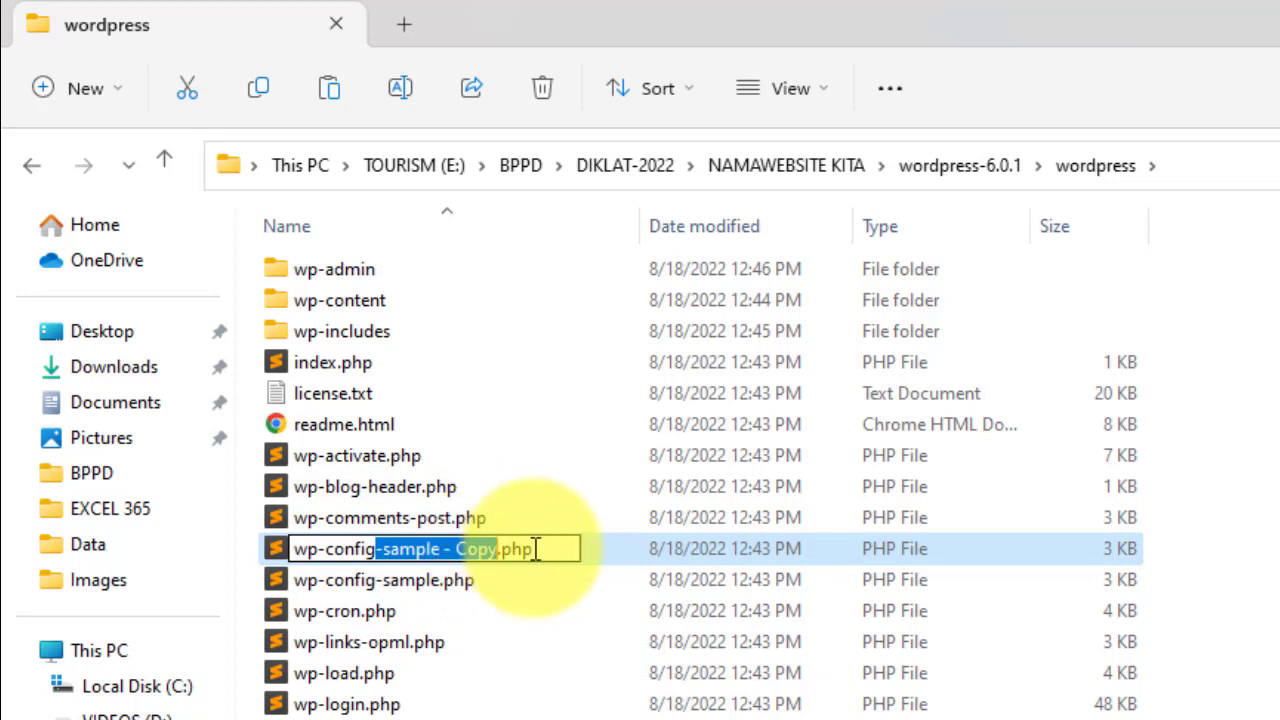
key(BackSpace)
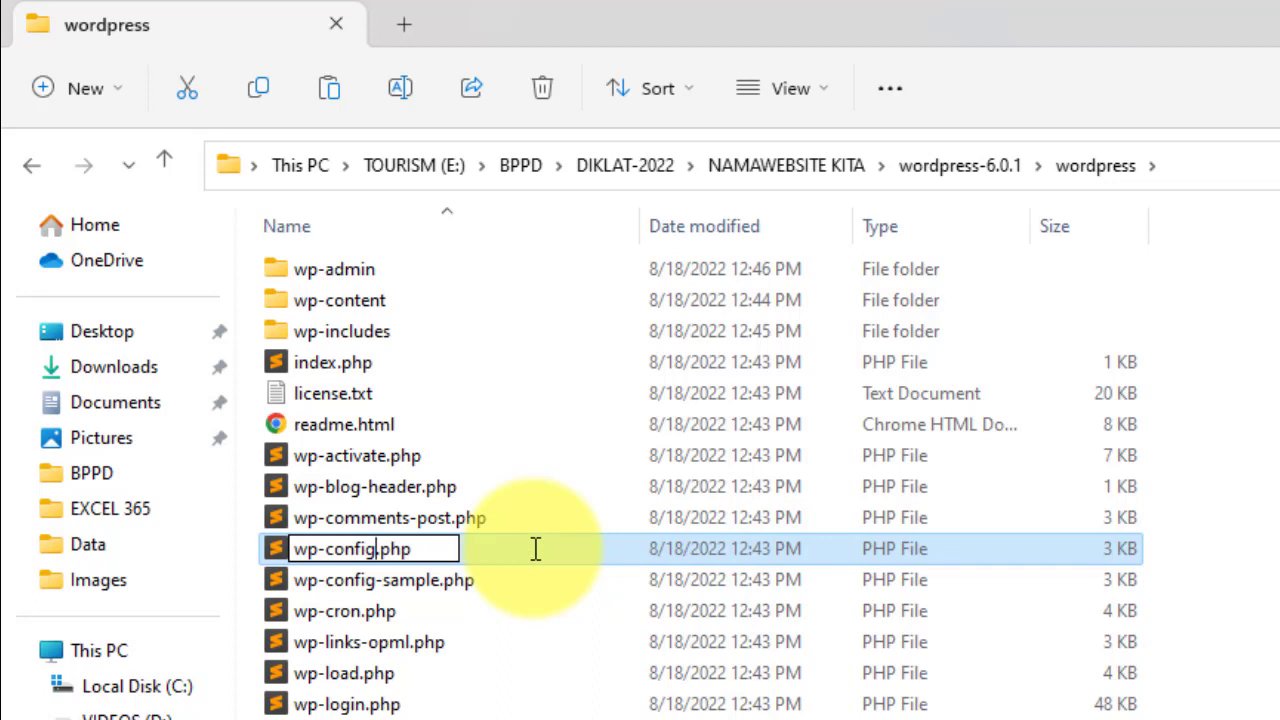
key(Return)
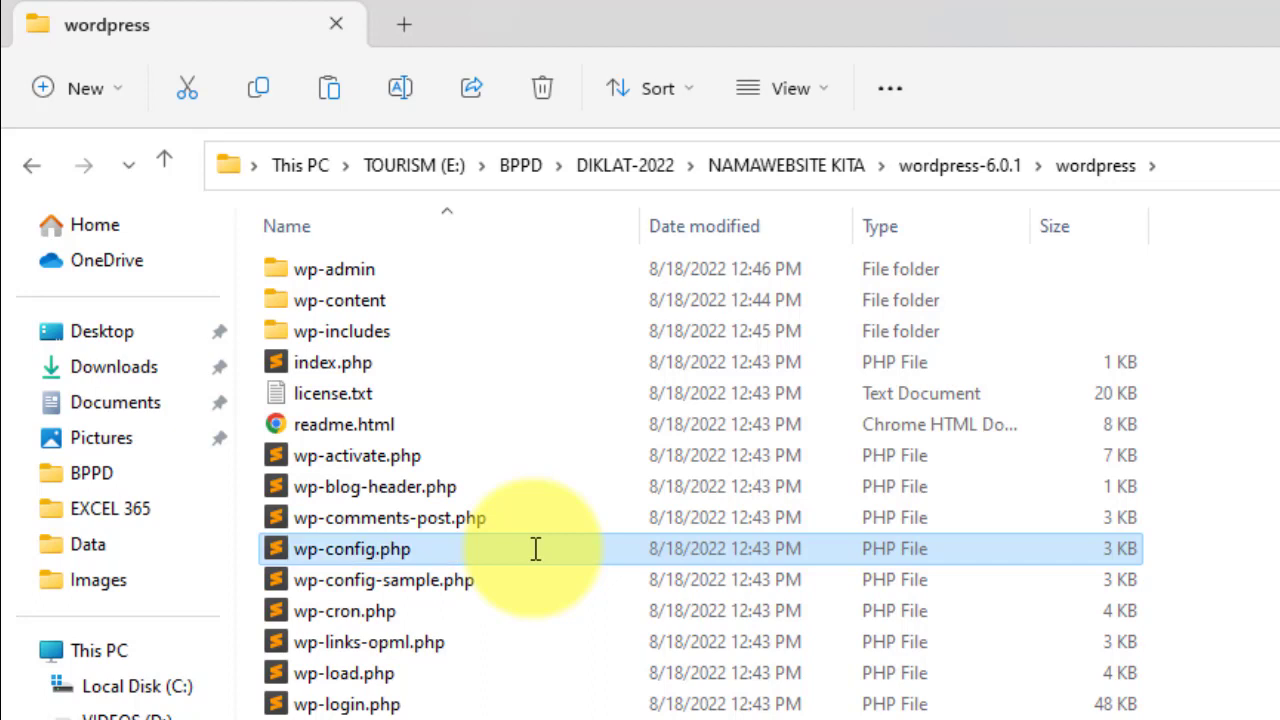
Step: Open wp-config.php with Notepad, without making it the default app for .php files, and maximize its window
right_click(356, 563)
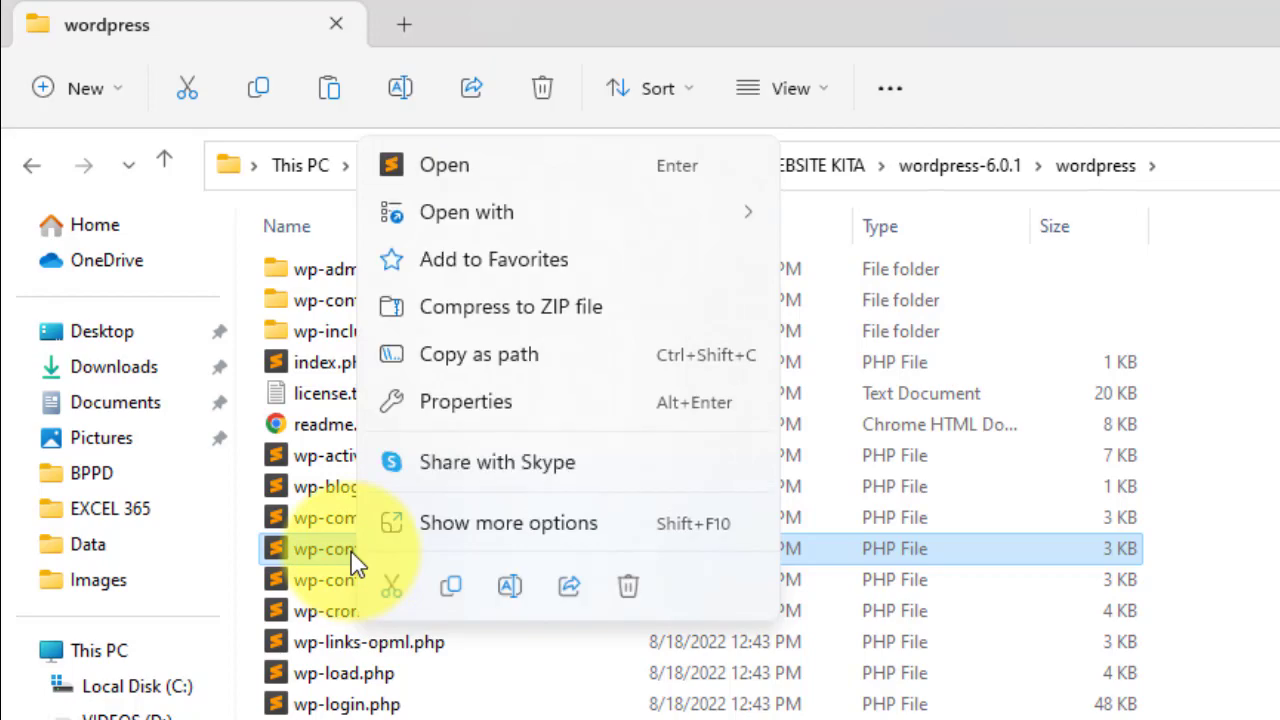
mouse_move(543, 218)
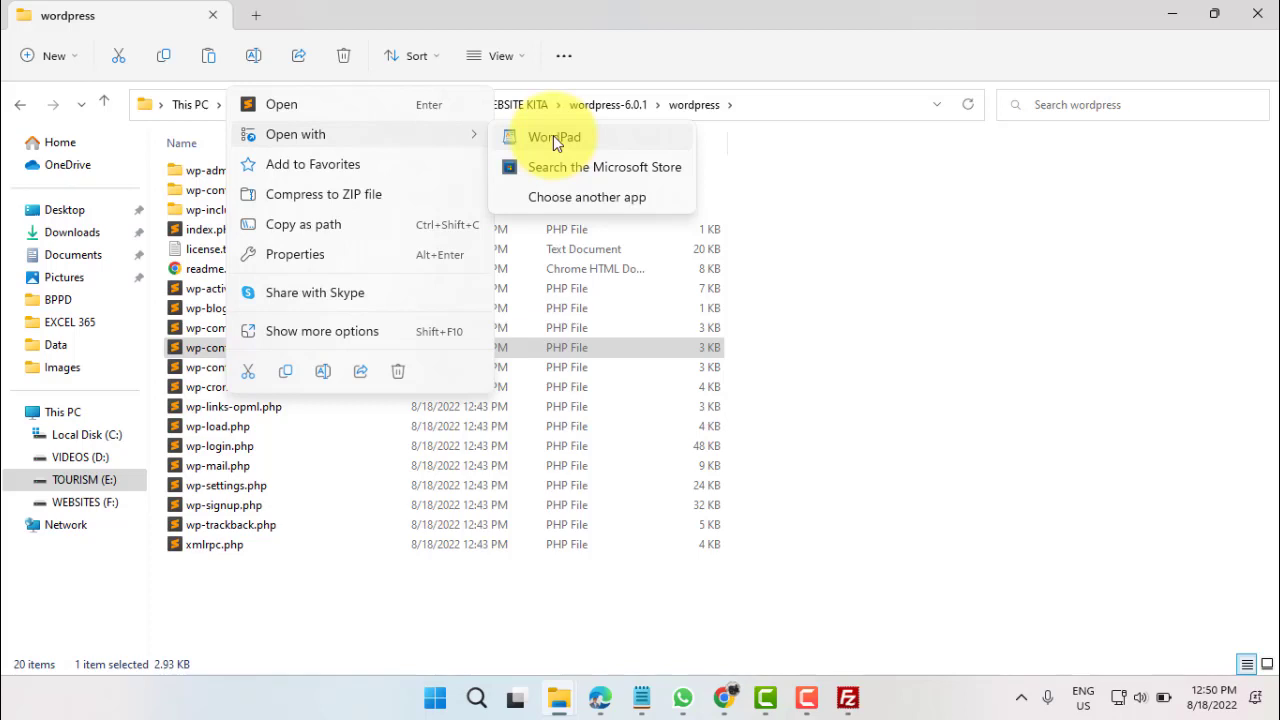
click(552, 198)
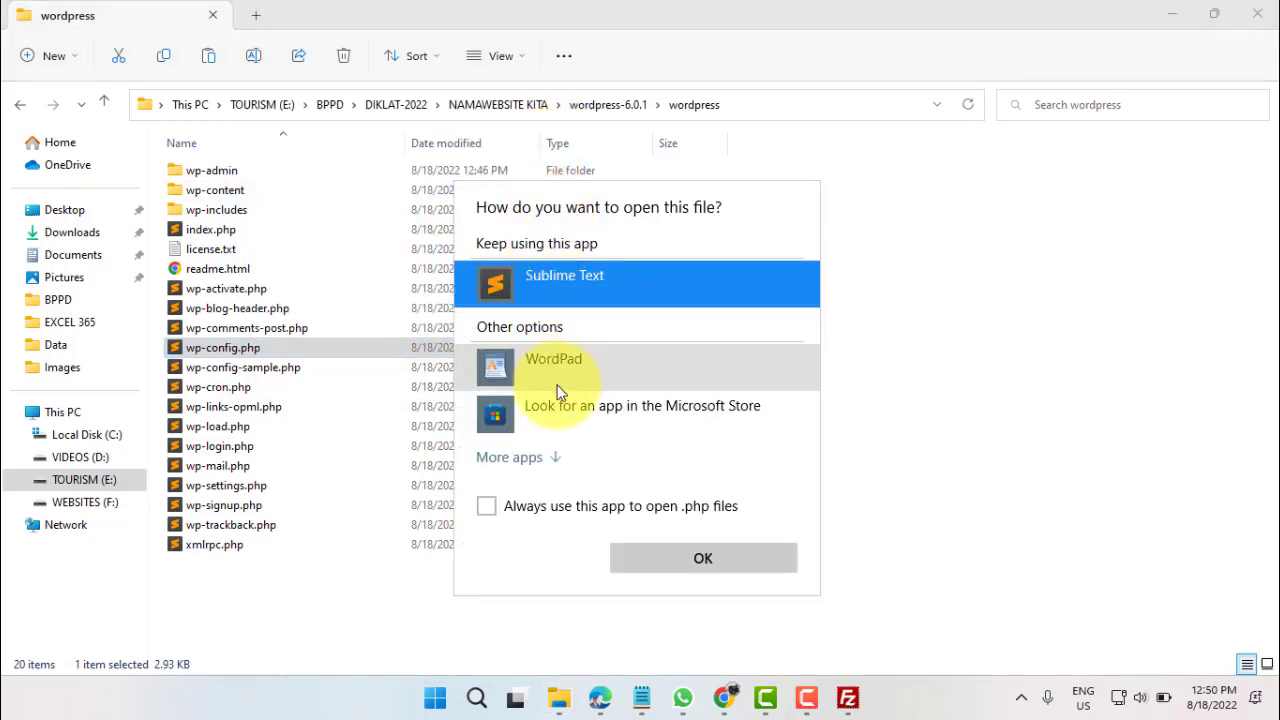
click(537, 462)
scroll(570, 402, down, 3)
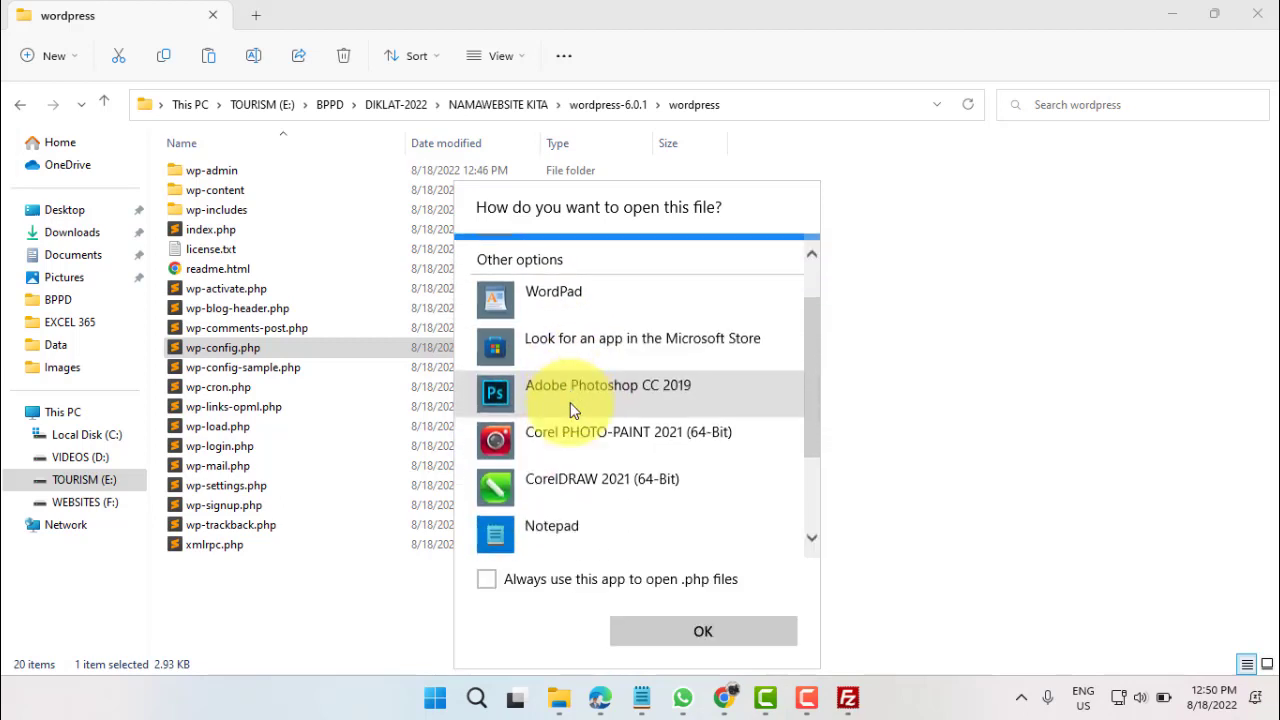
click(554, 391)
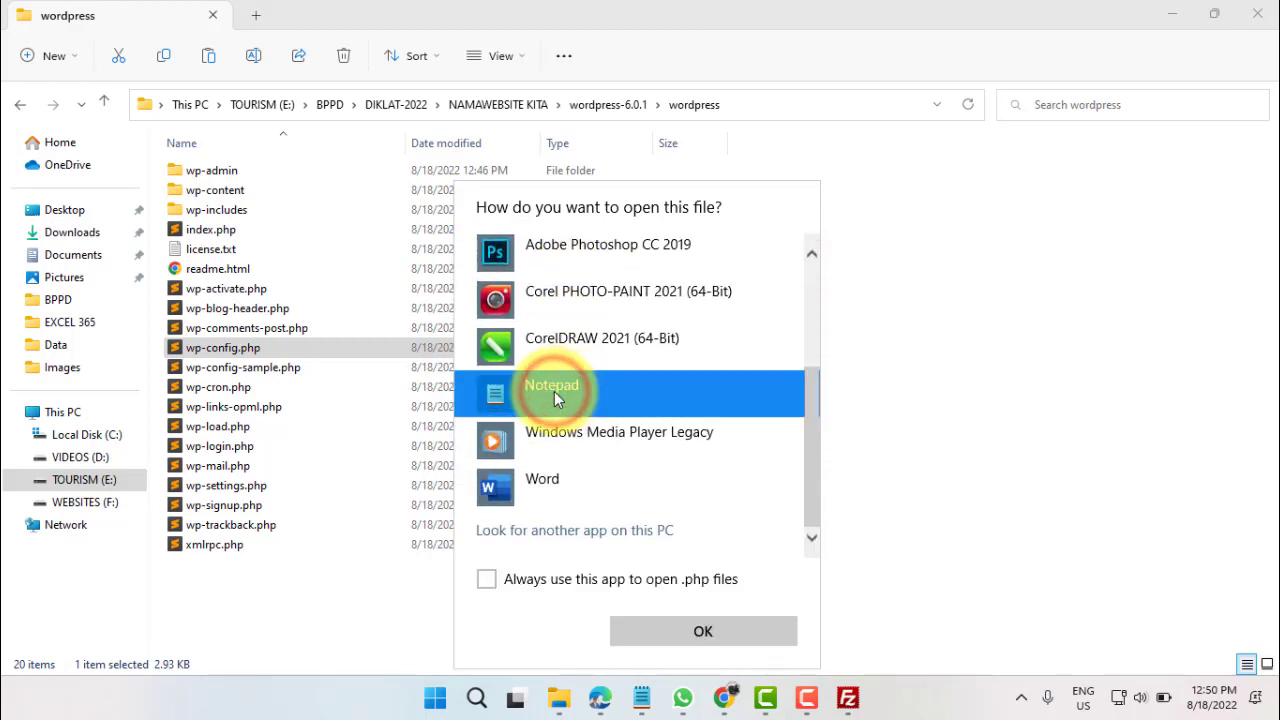
click(709, 632)
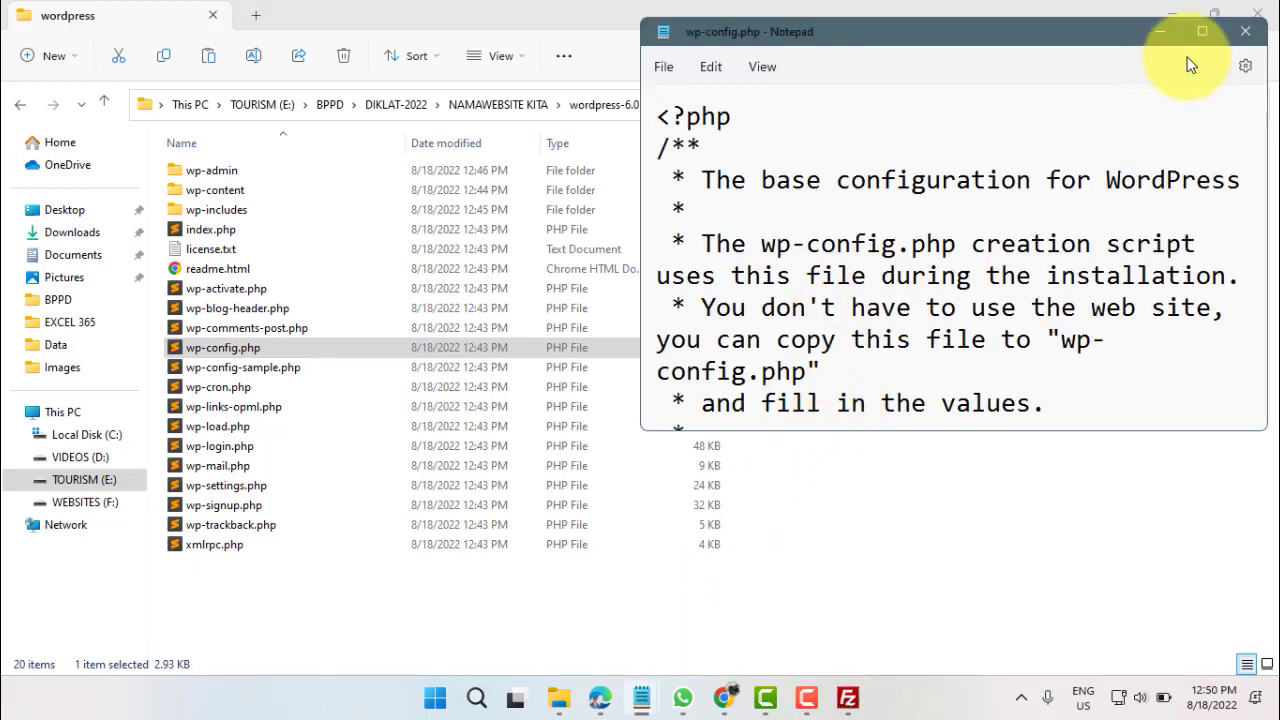
click(1207, 32)
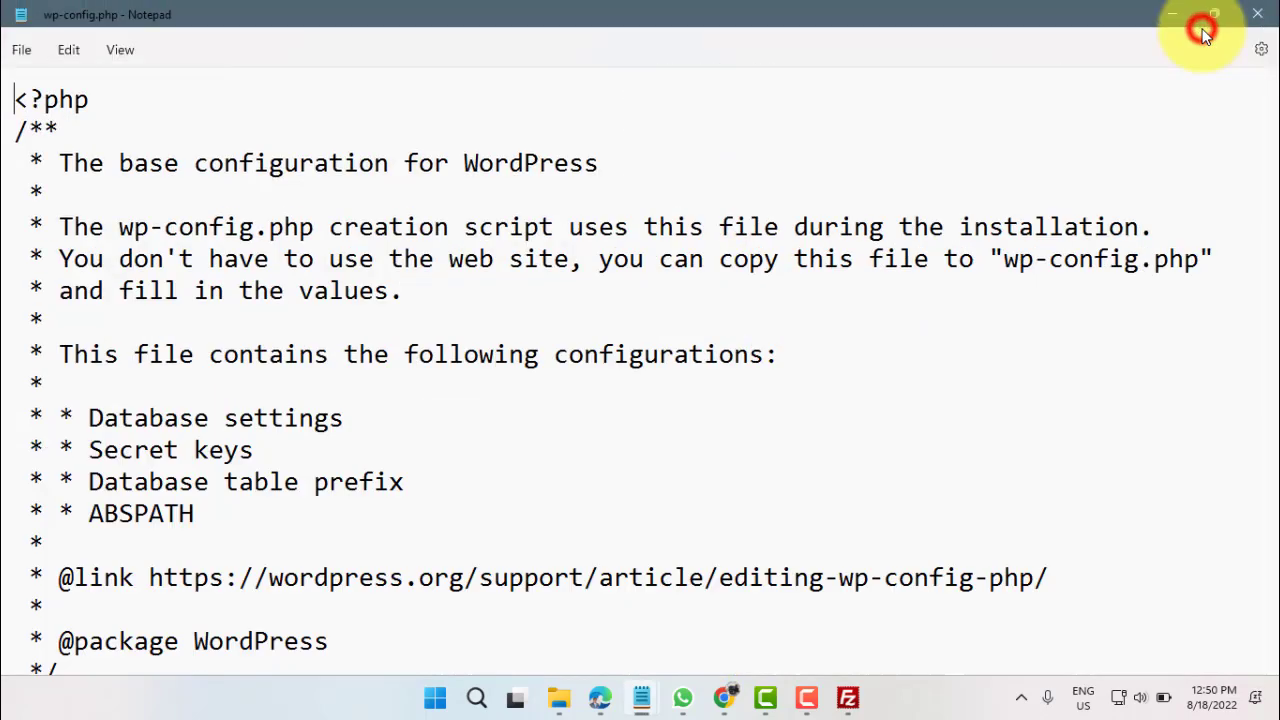
Step: Replace the DB_NAME, DB_USER and DB_PASSWORD placeholders with the hosting database's name, username and password, keeping the surrounding single quotes
scroll(364, 340, down, 5)
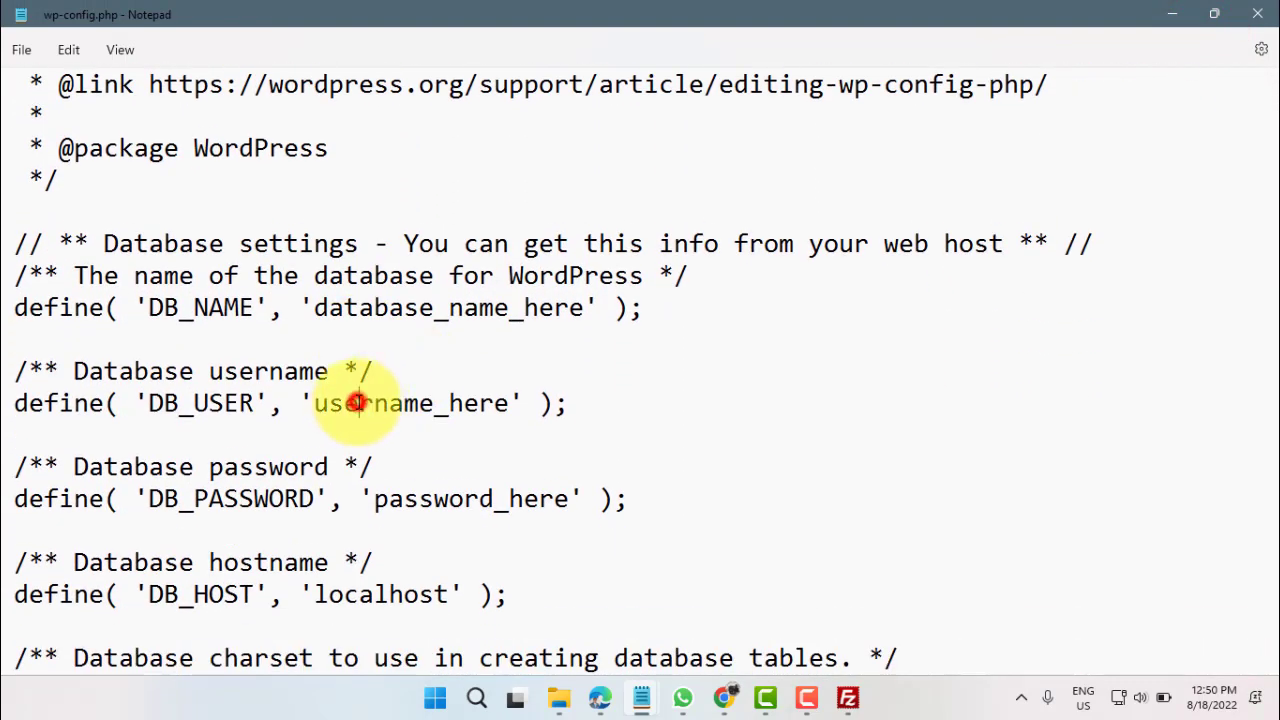
click(316, 403)
drag(340, 404, 511, 406)
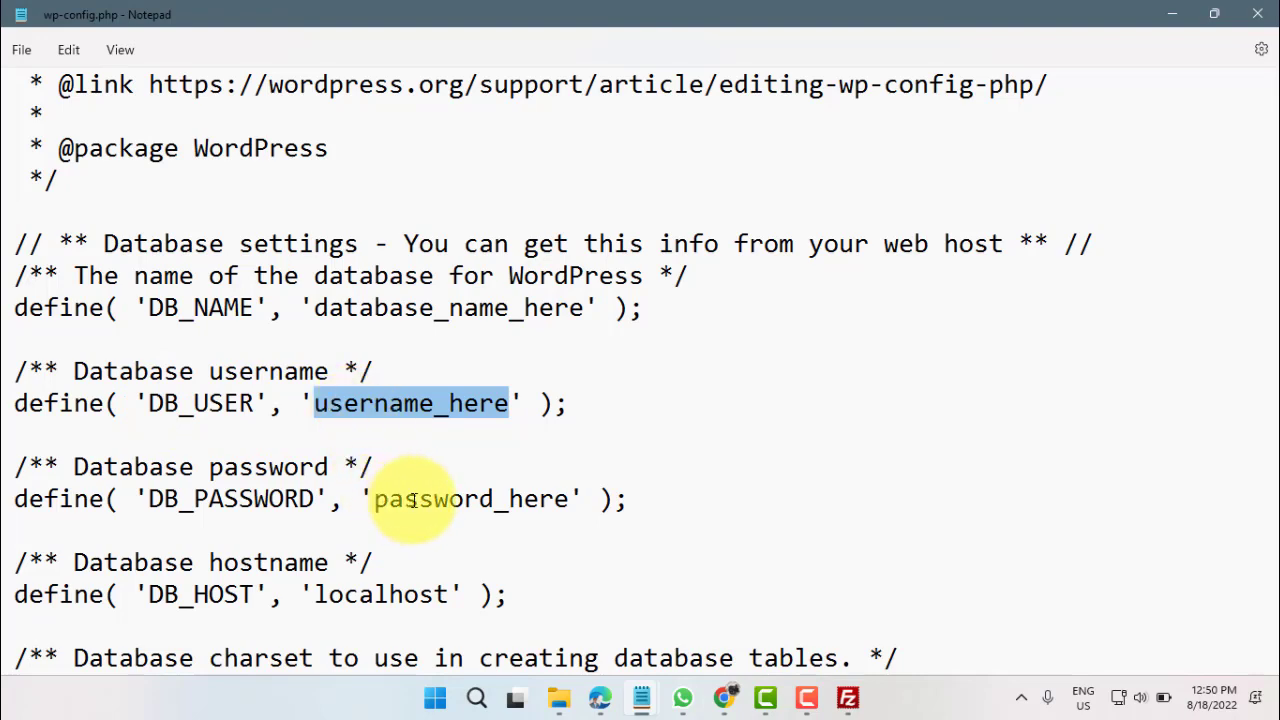
drag(316, 308, 583, 308)
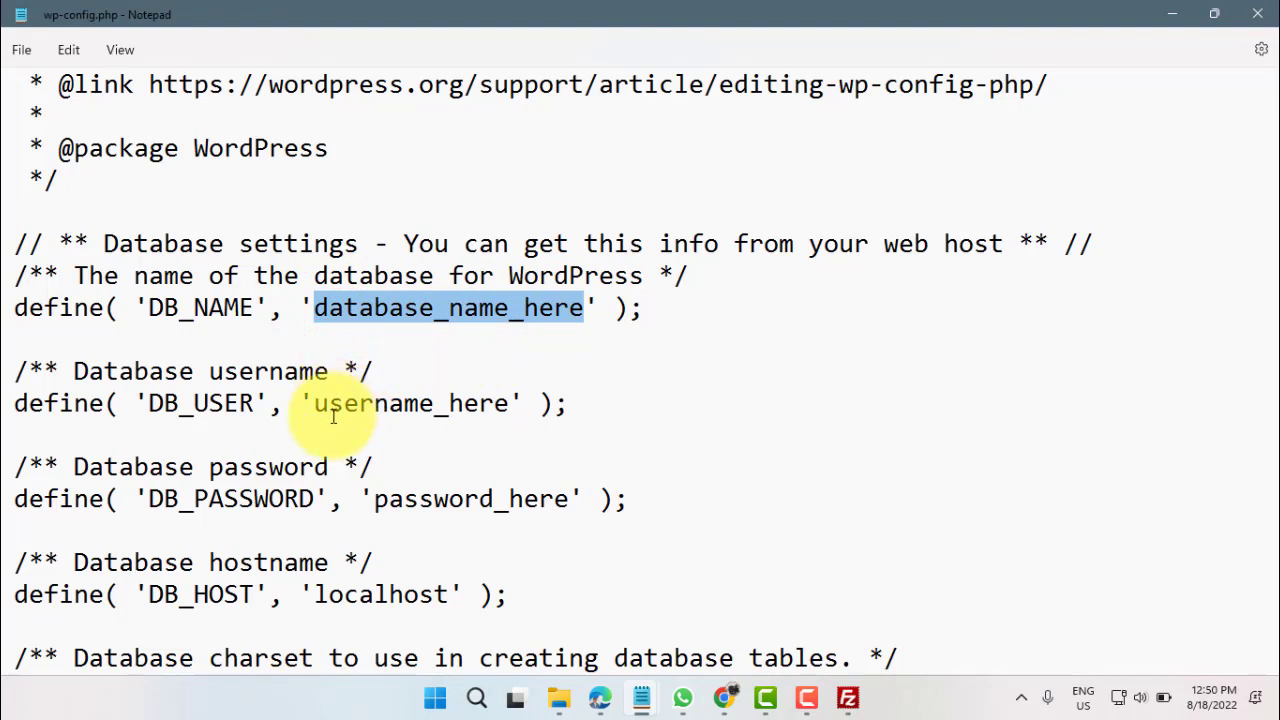
drag(316, 403, 509, 403)
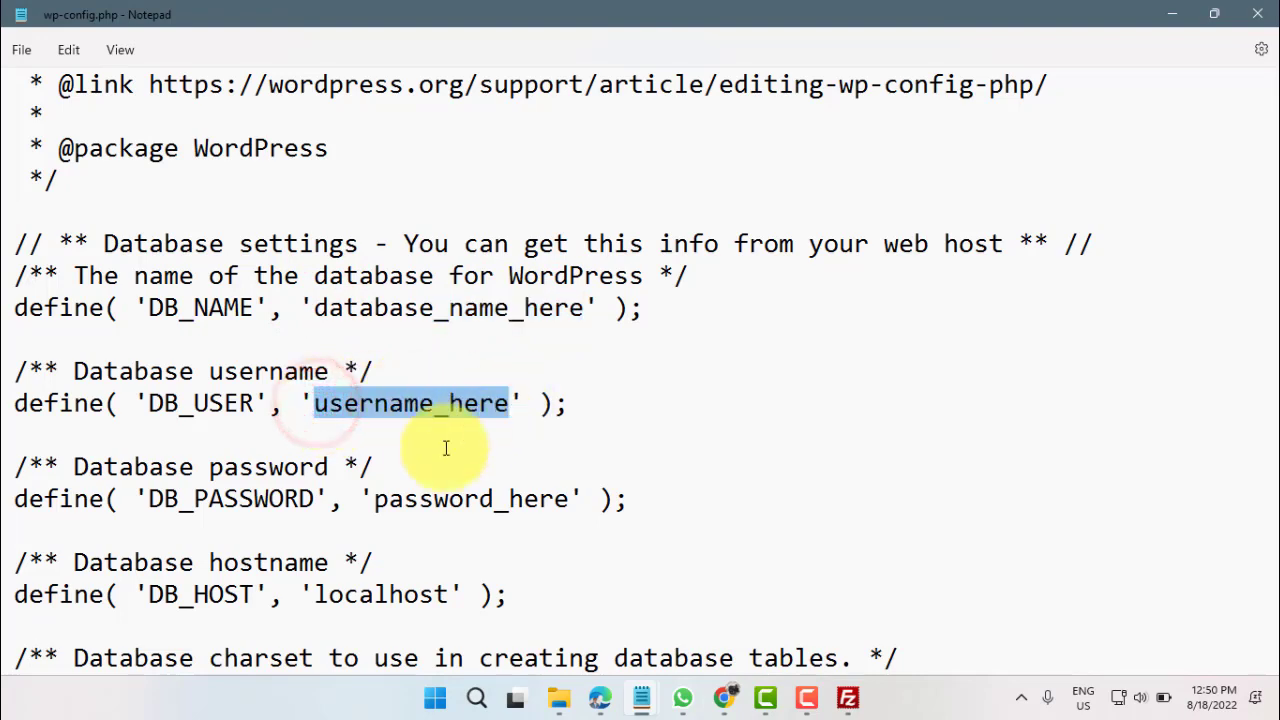
drag(374, 499, 570, 503)
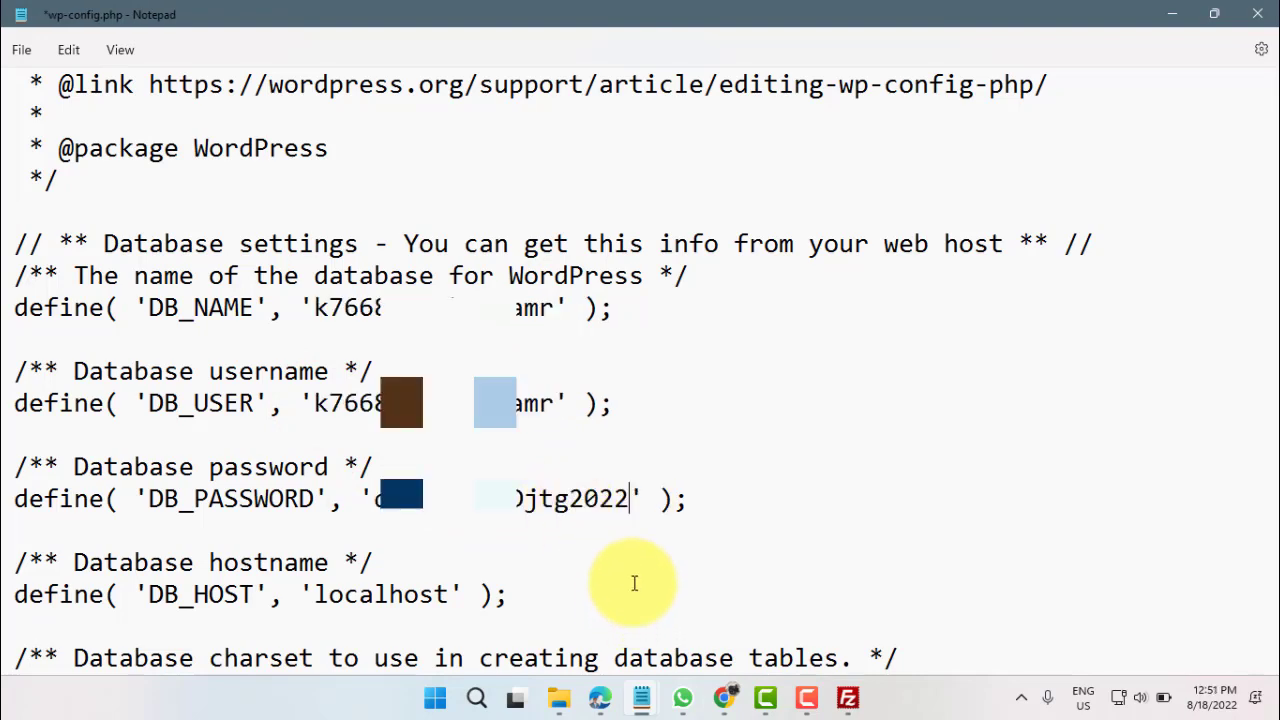
click(366, 491)
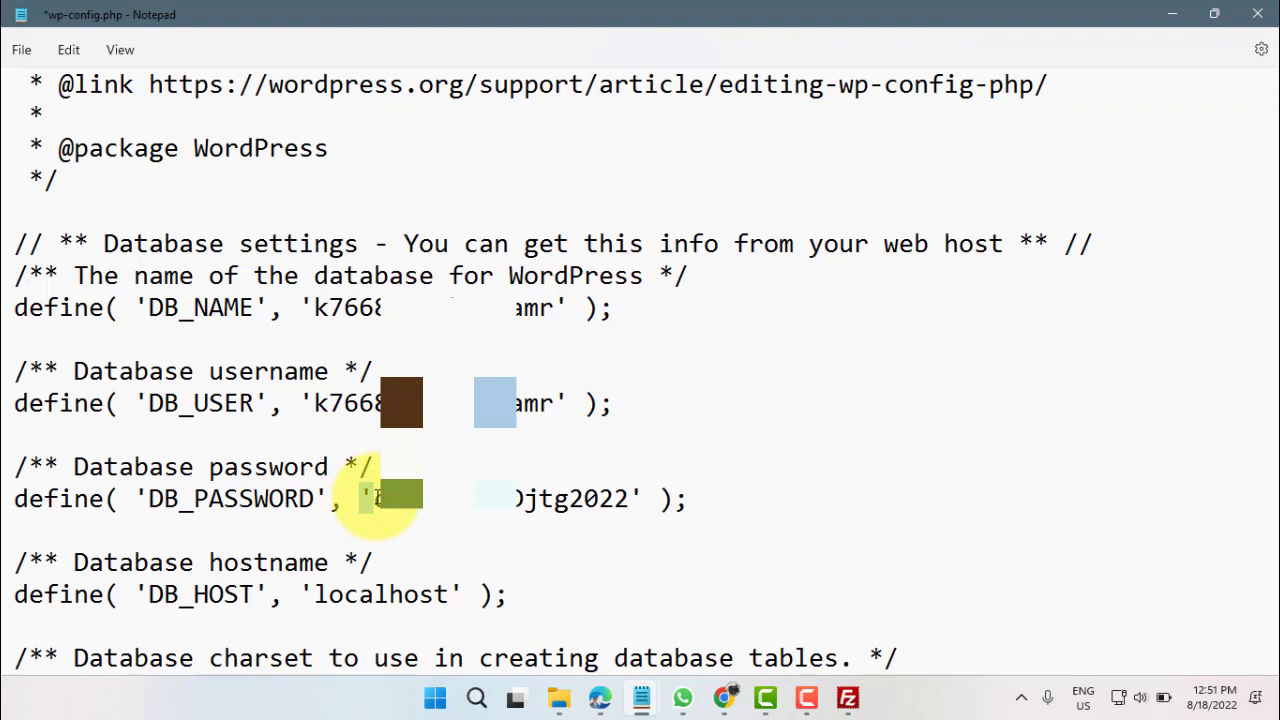
double_click(636, 498)
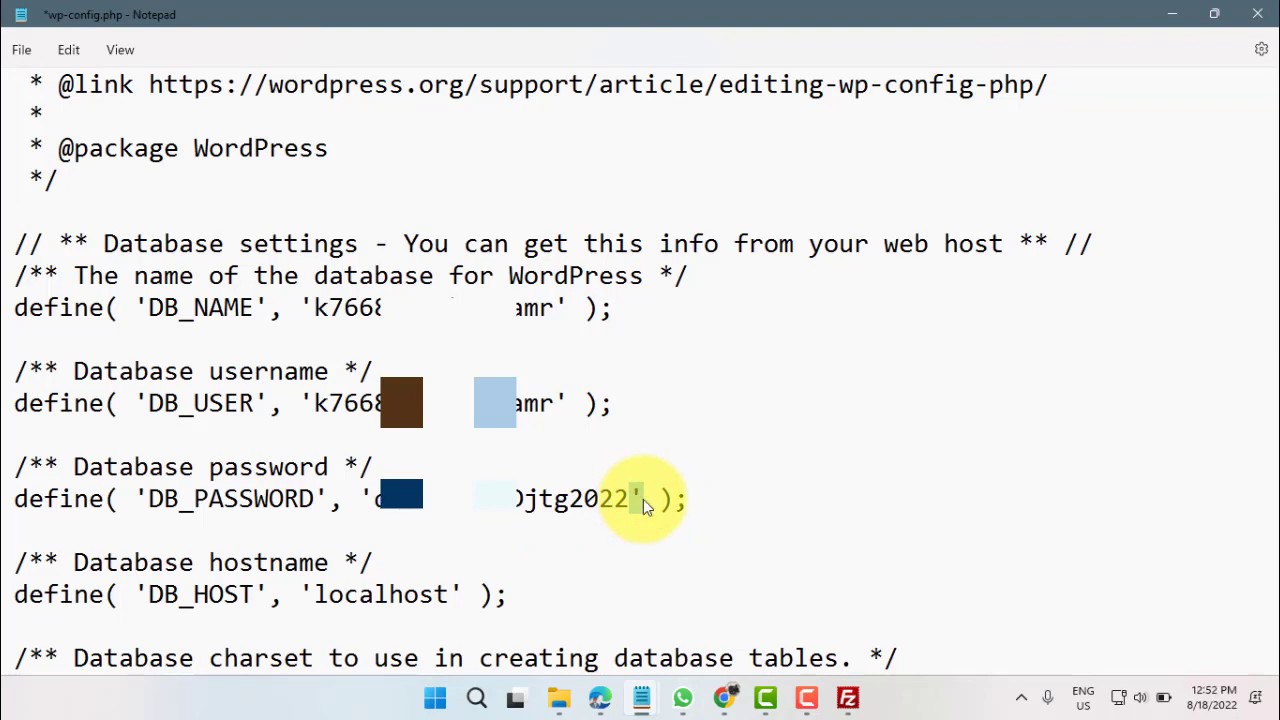
Step: Save wp-config.php and close it
click(20, 50)
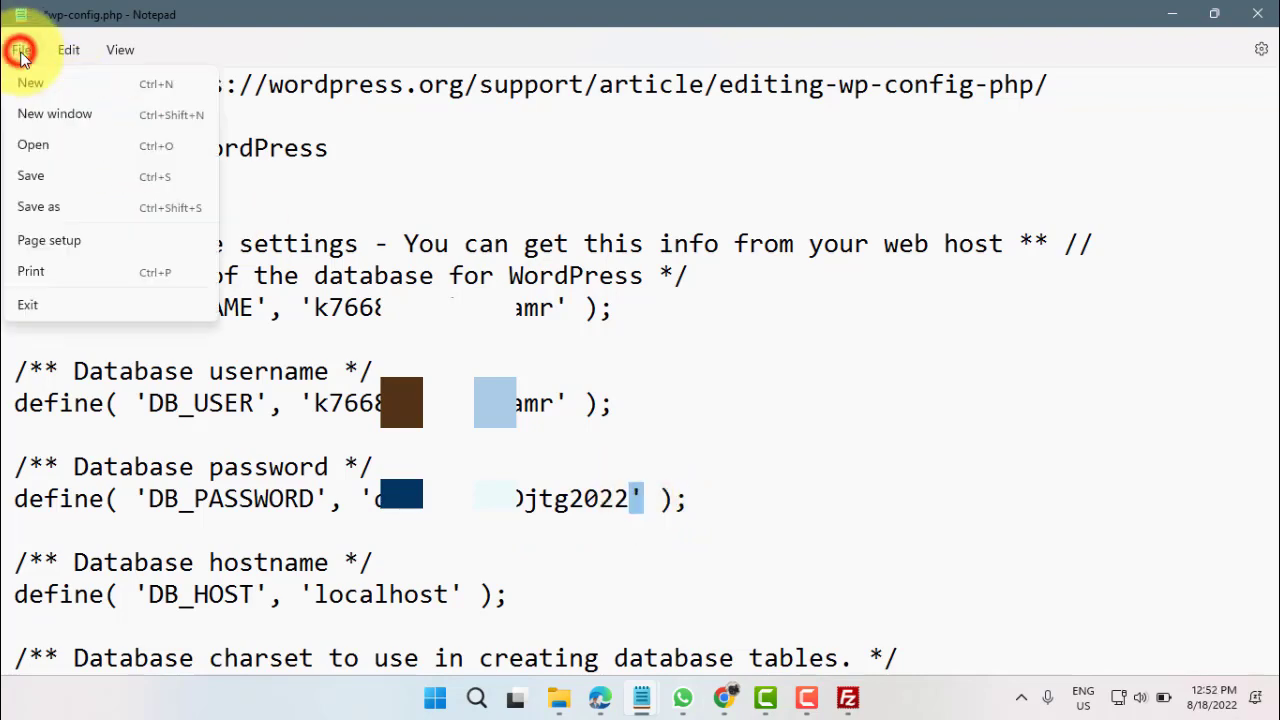
click(30, 178)
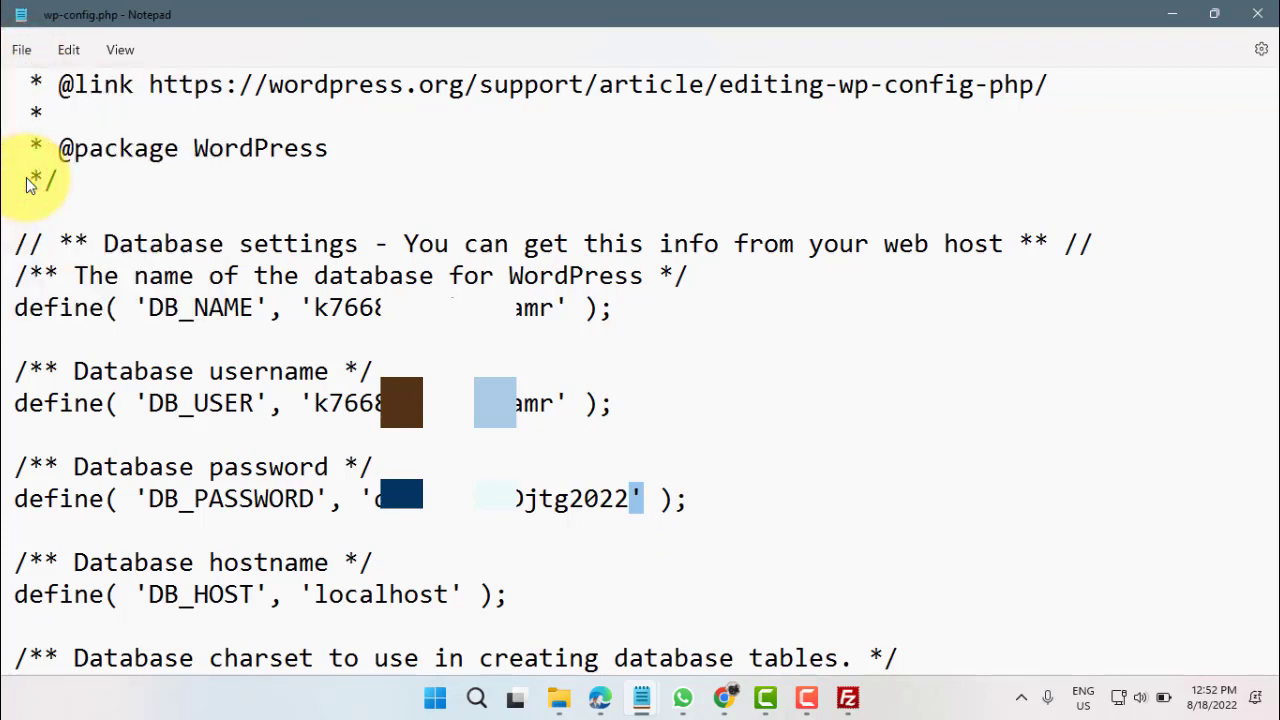
click(1263, 16)
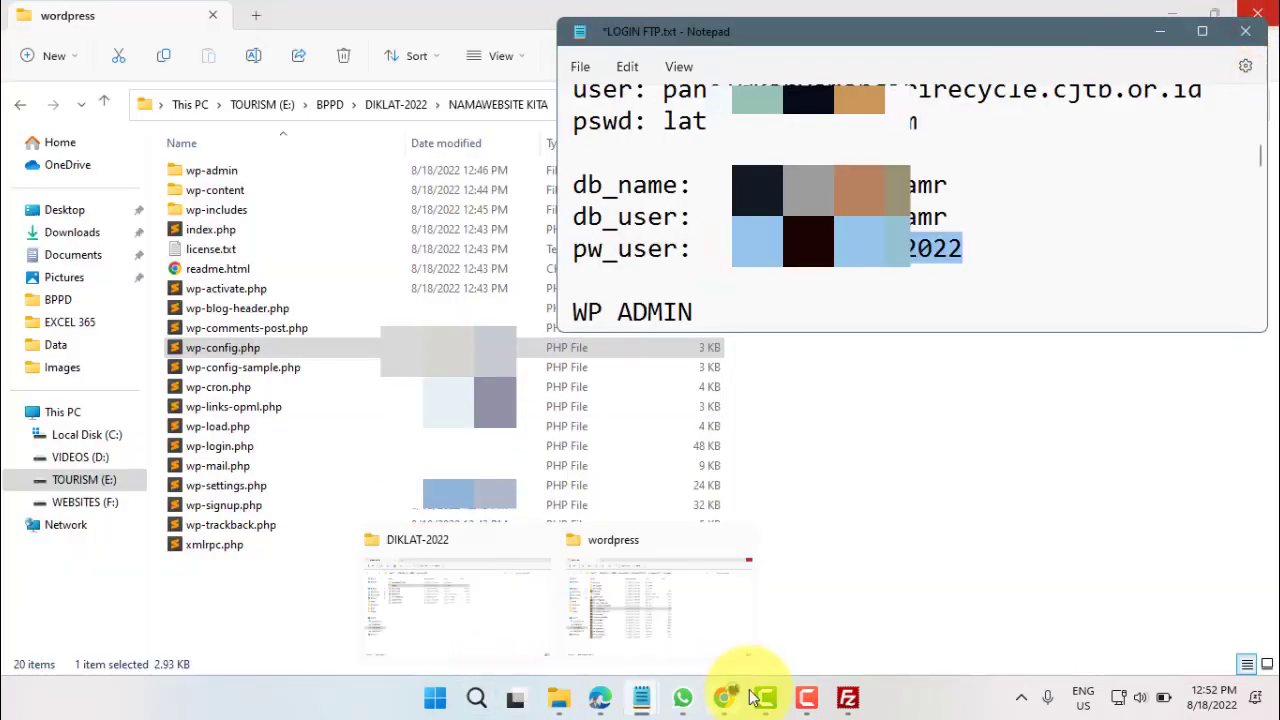
Step: Switch to FileZilla and refresh the file and folder lists, checking that the remote root directory listing is retrieved
click(848, 698)
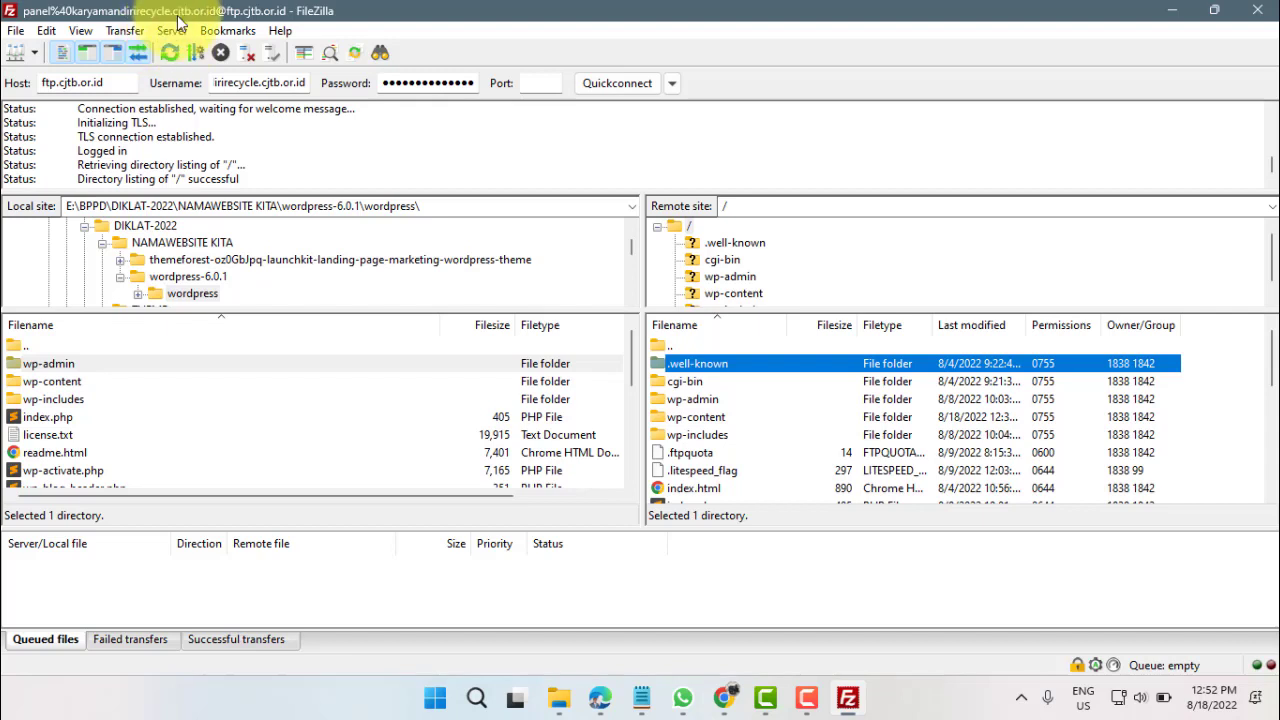
click(170, 66)
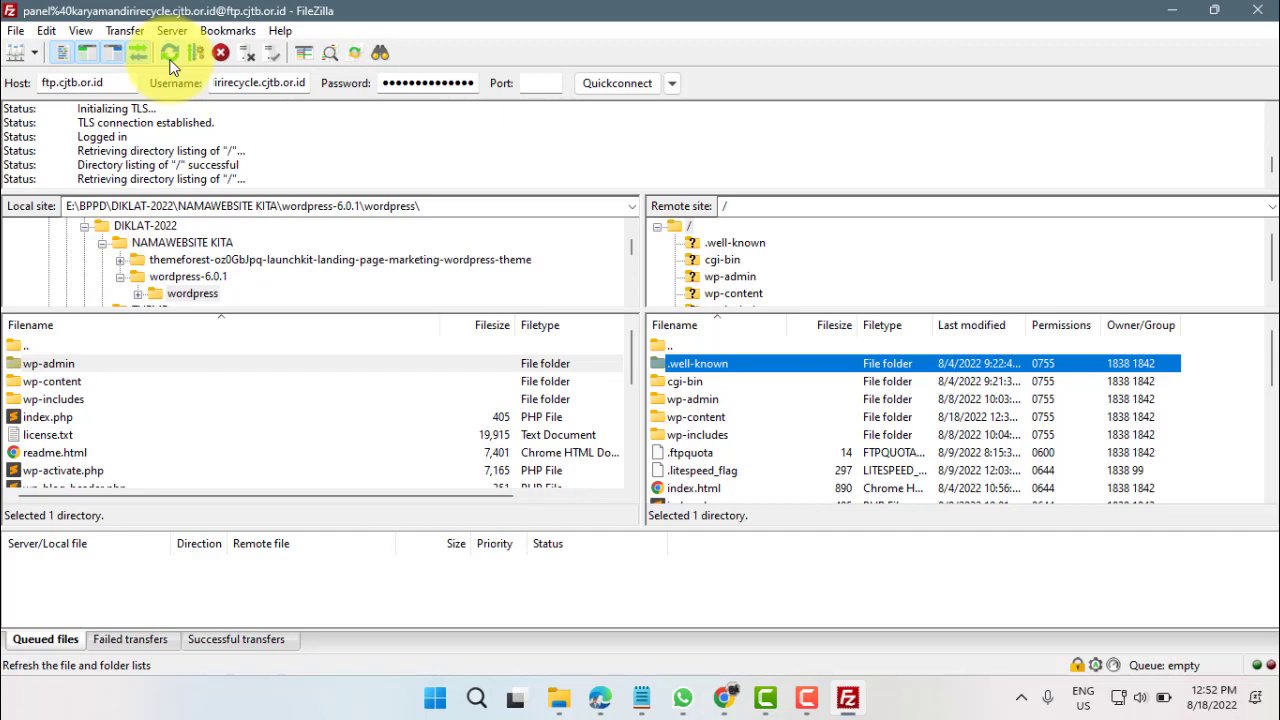
click(170, 62)
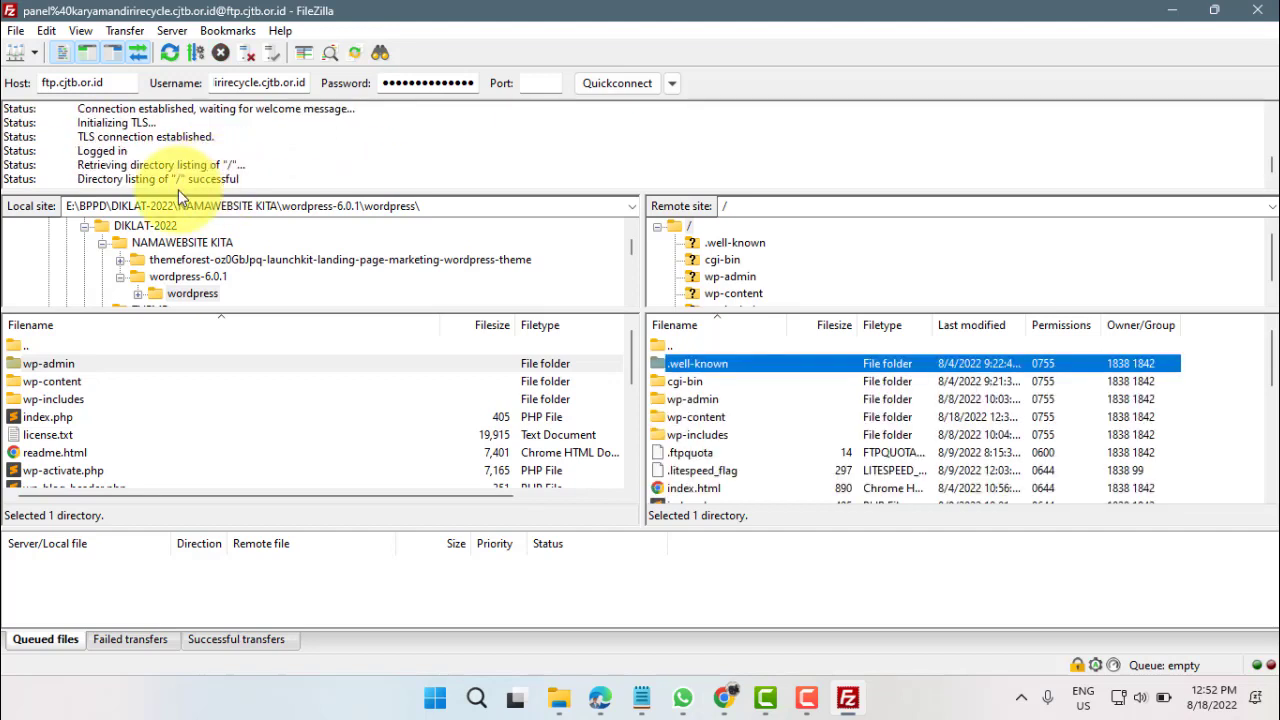
drag(78, 179, 264, 177)
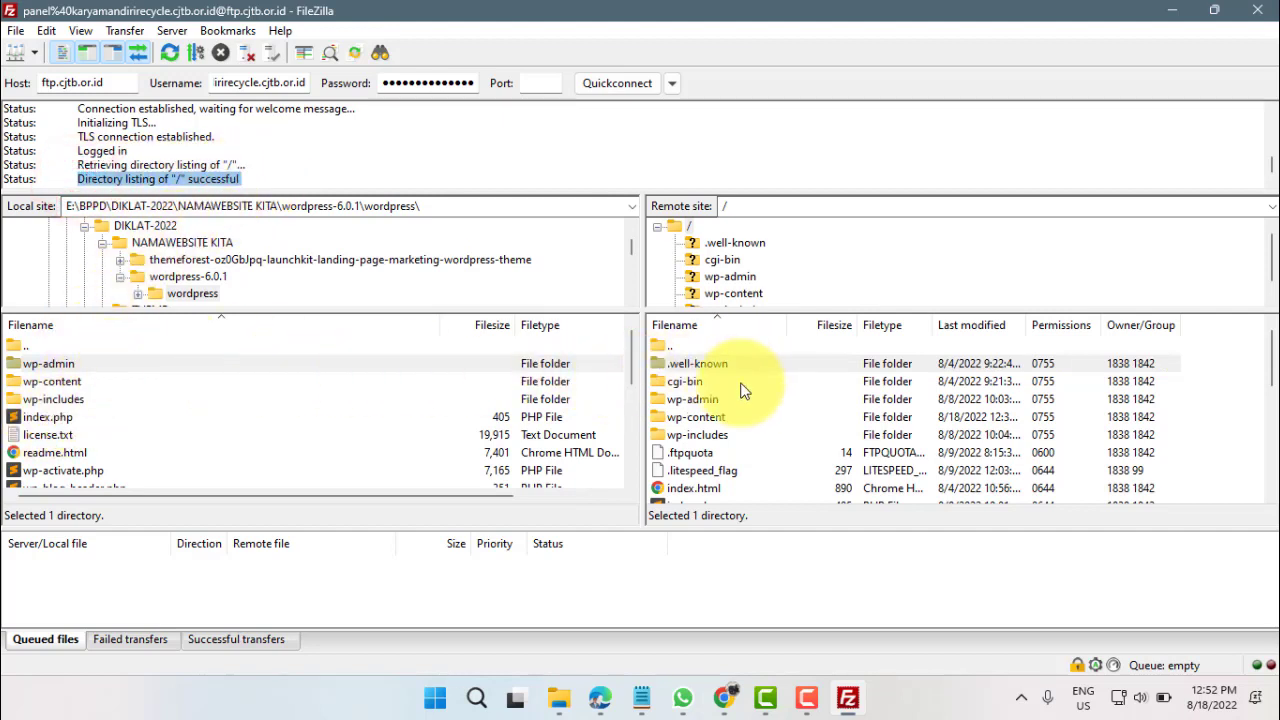
Step: Upload wp-config.php from the local wordpress folder to the root directory of the remote site
click(105, 454)
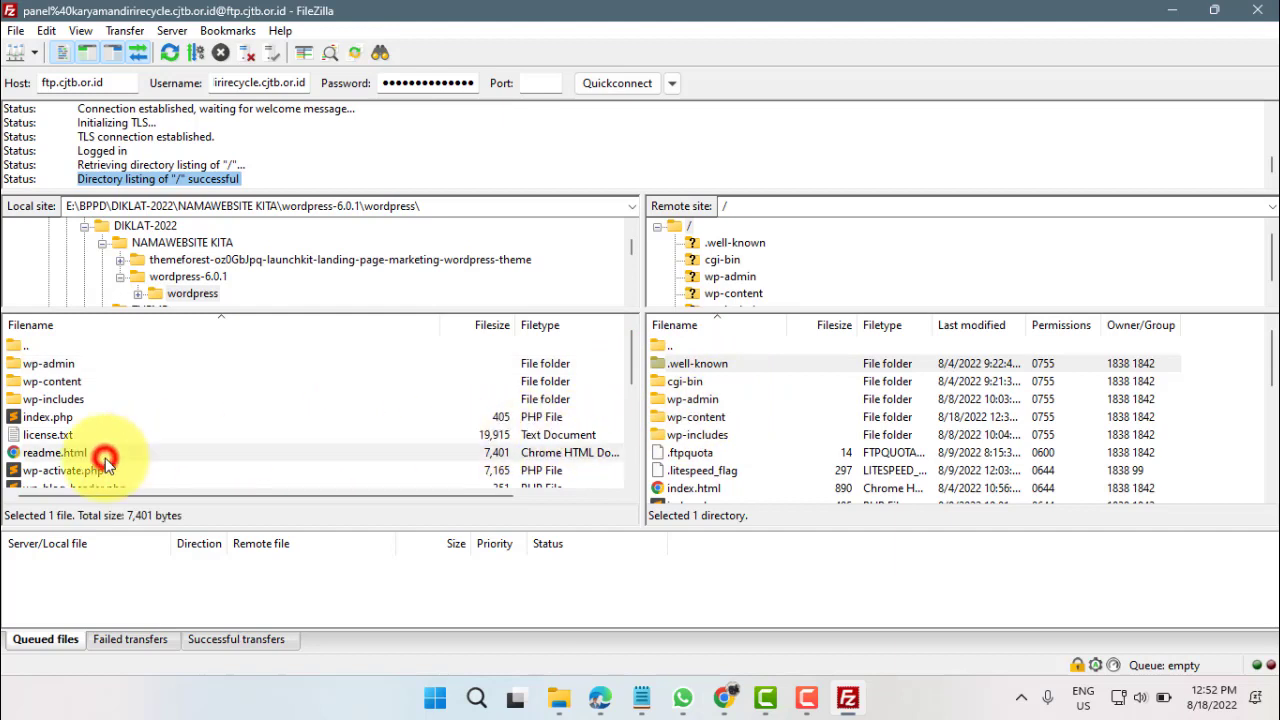
scroll(105, 458, down, 2)
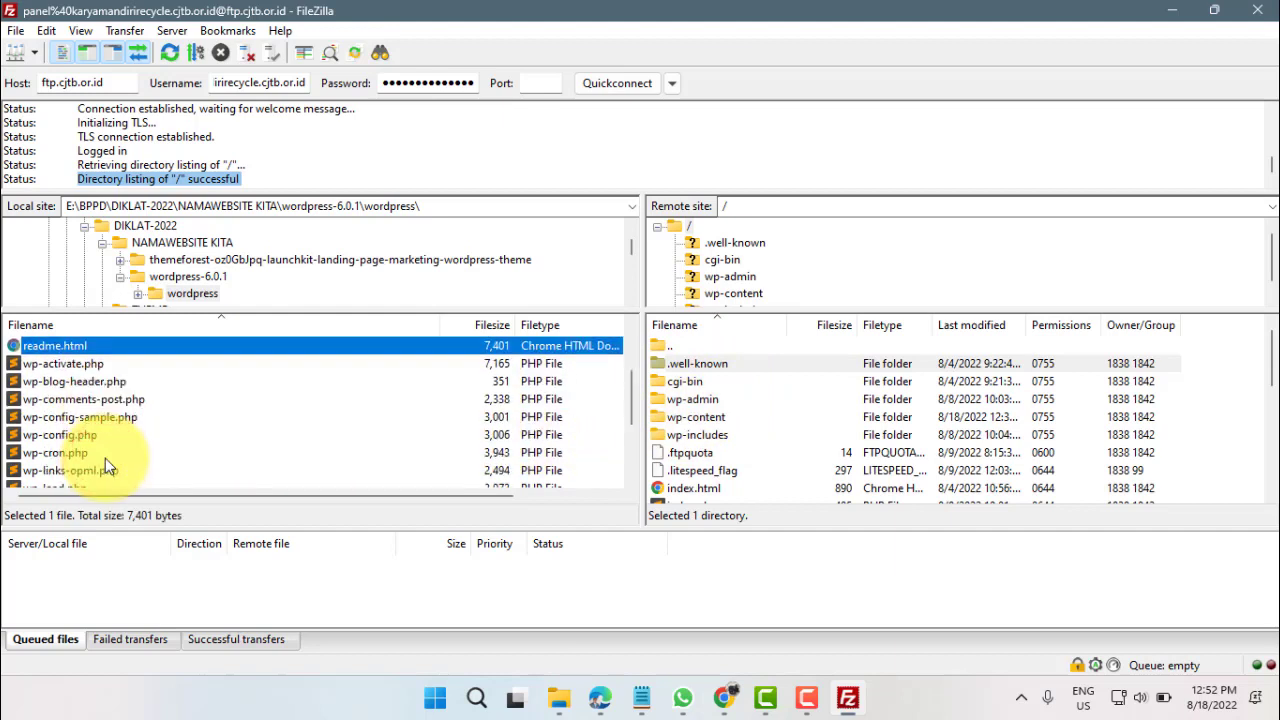
click(55, 436)
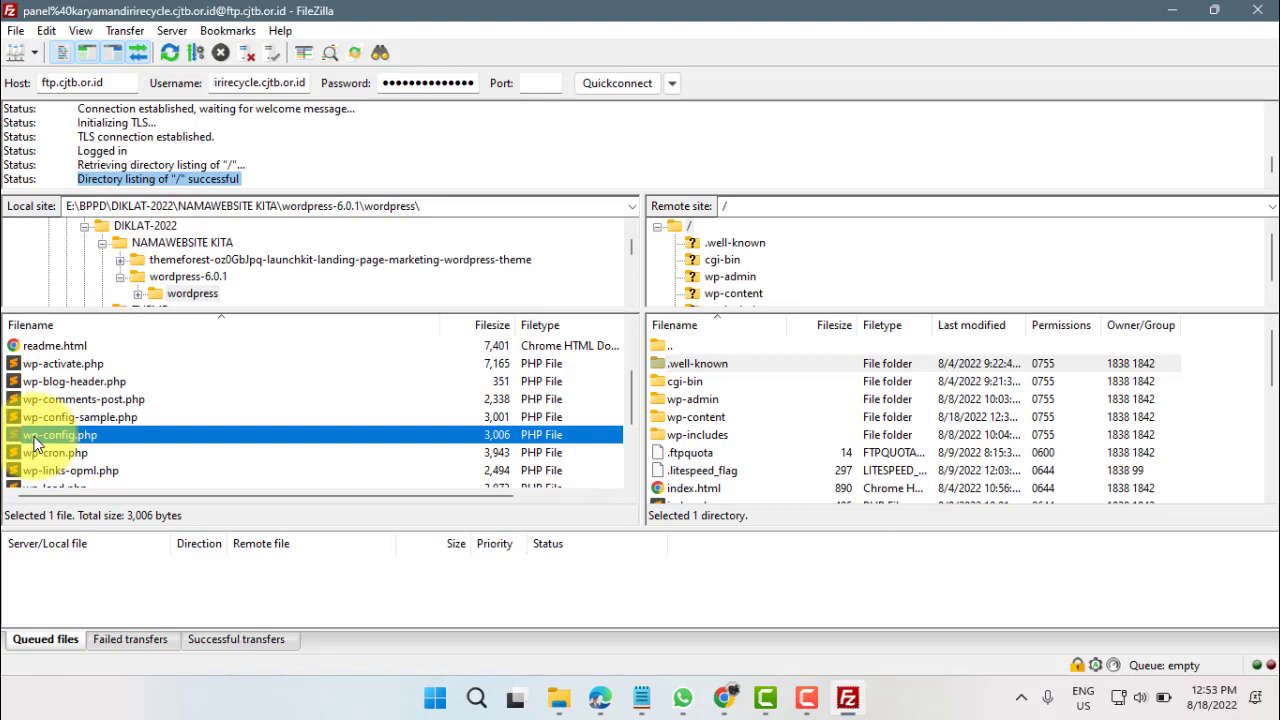
right_click(33, 444)
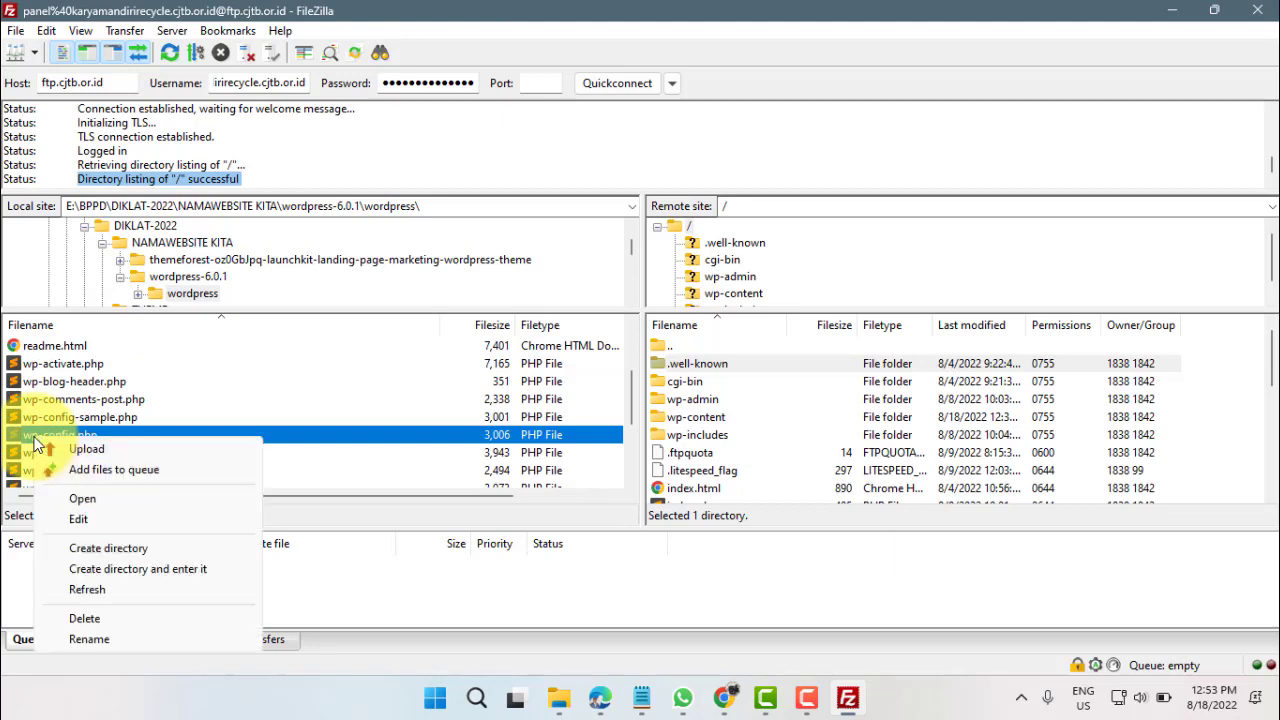
click(95, 450)
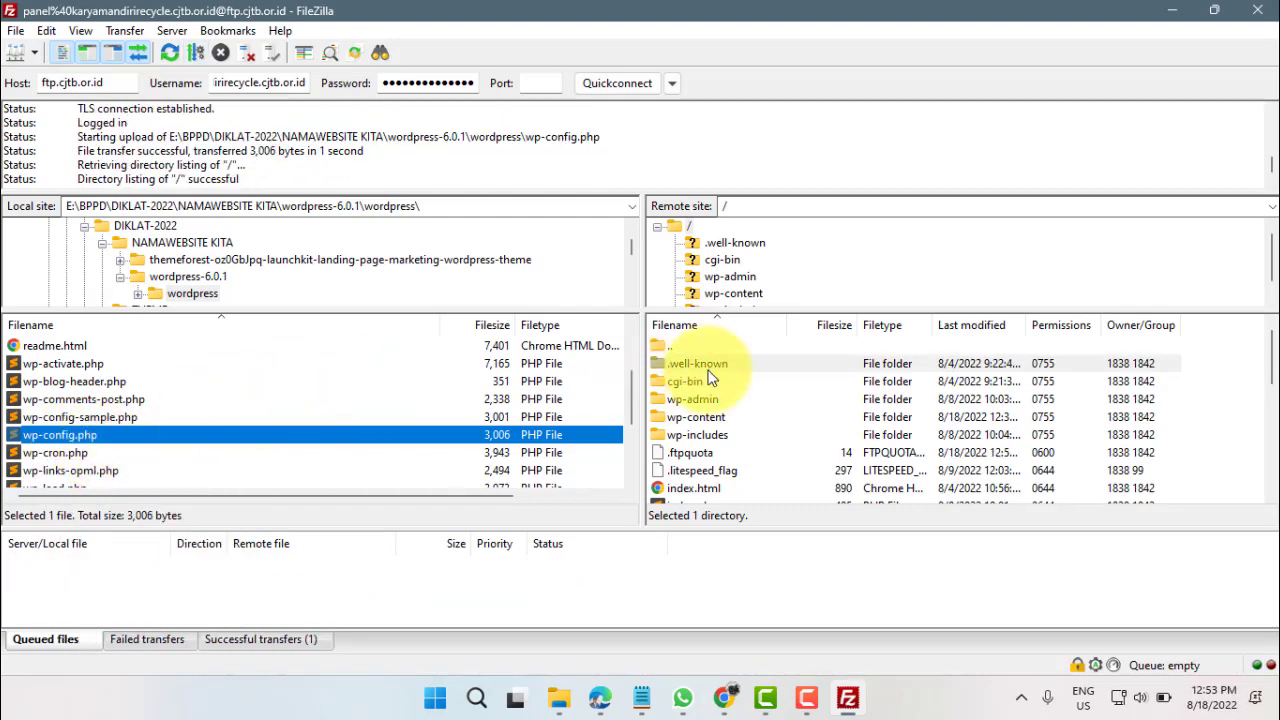
Step: Refresh the file lists and locate the uploaded wp-config.php in the remote root directory
click(171, 54)
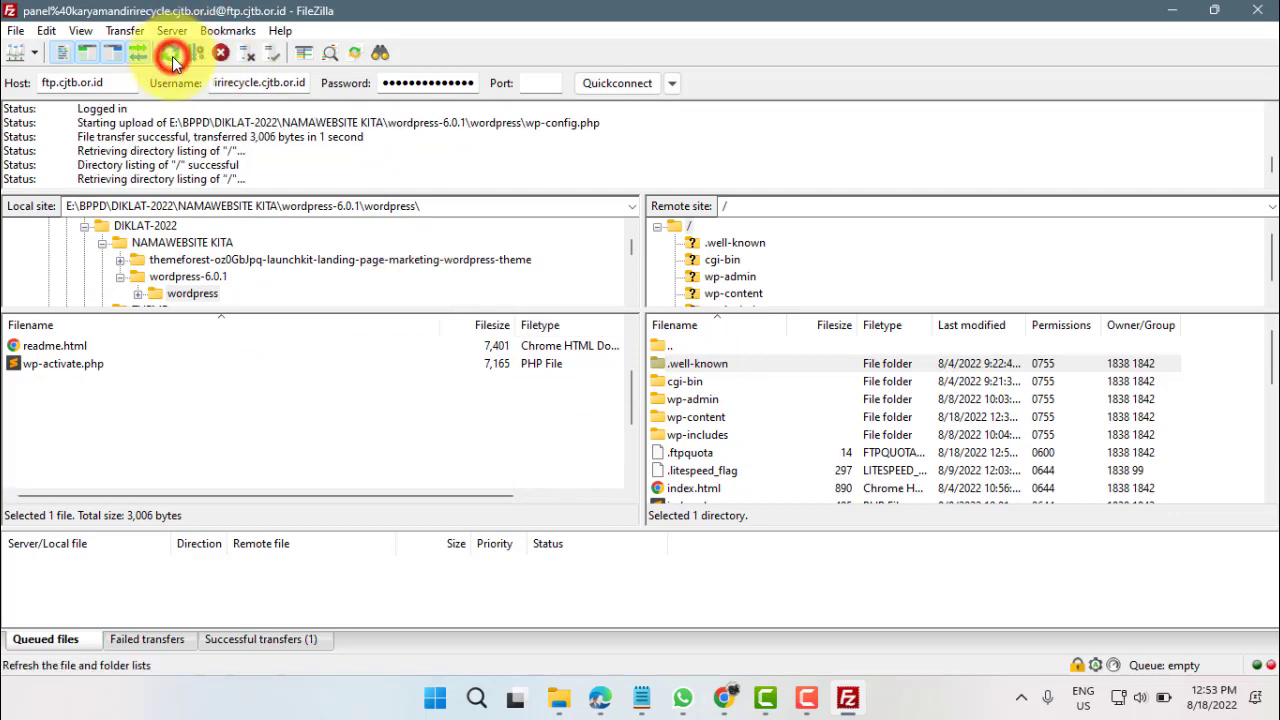
click(744, 459)
scroll(744, 459, down, 4)
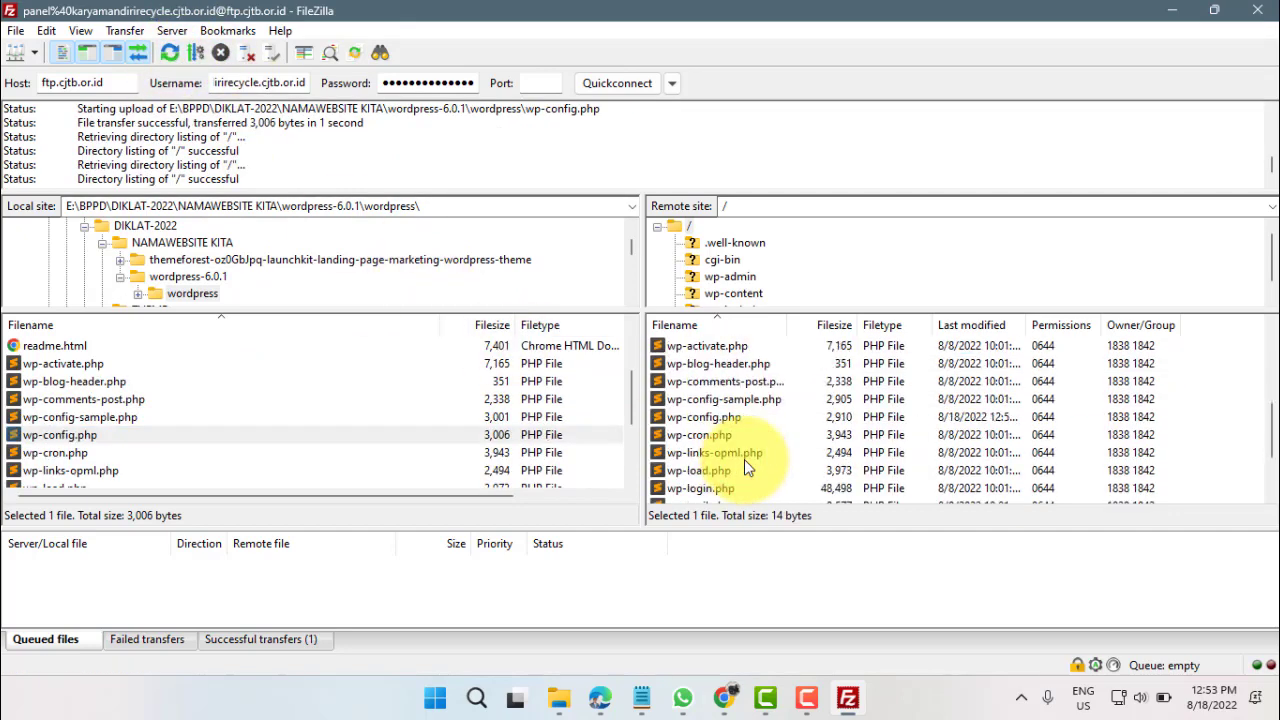
click(690, 417)
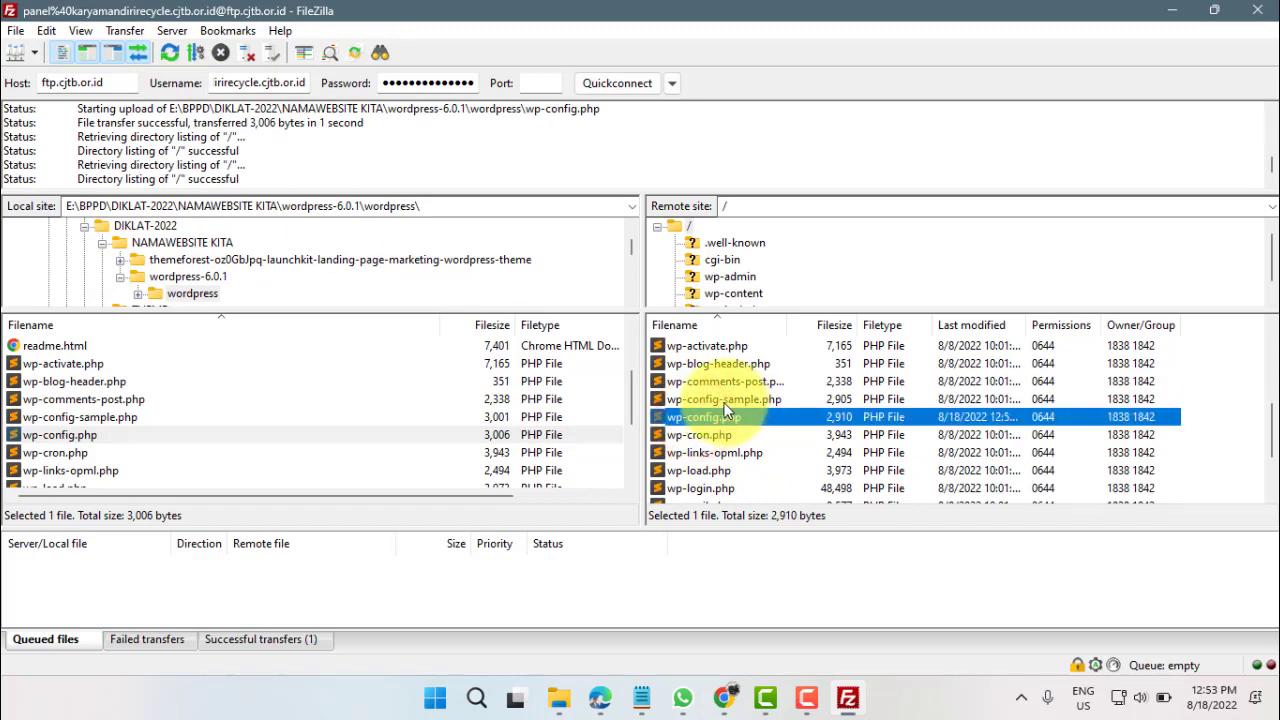
Step: Delete wp-config-sample.php from the root directory of the remote site
click(724, 400)
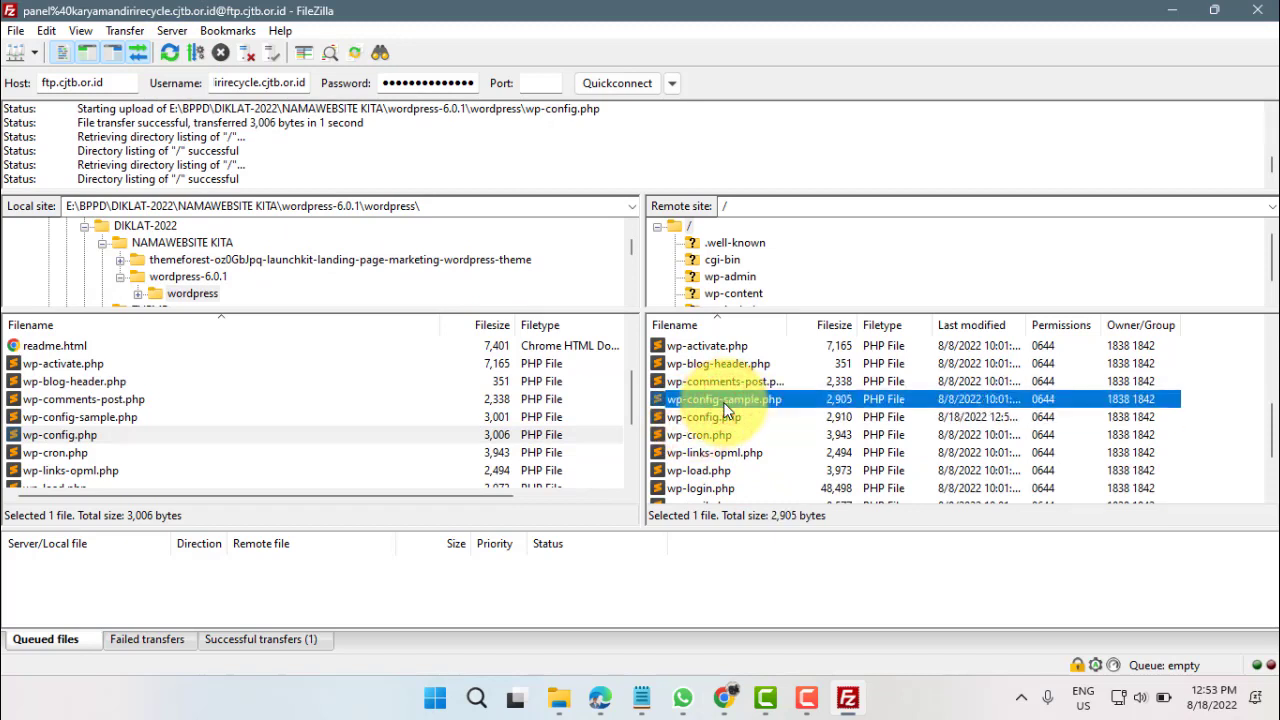
click(682, 402)
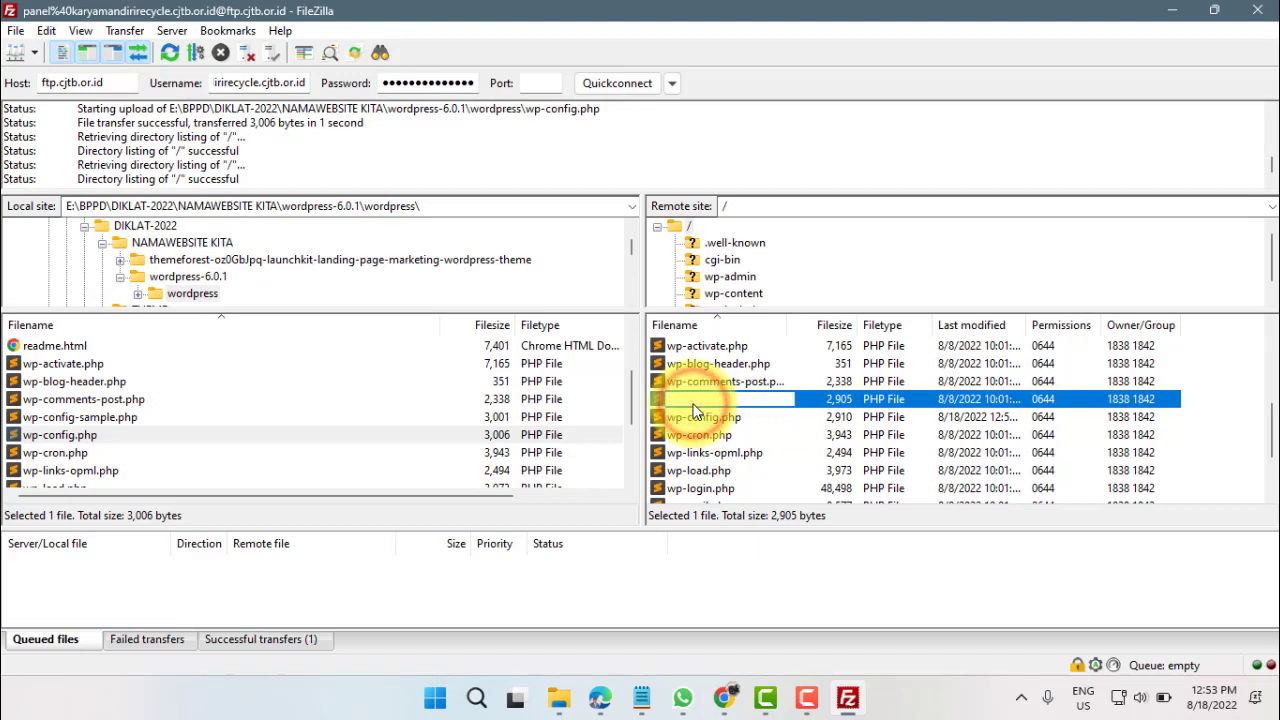
click(808, 404)
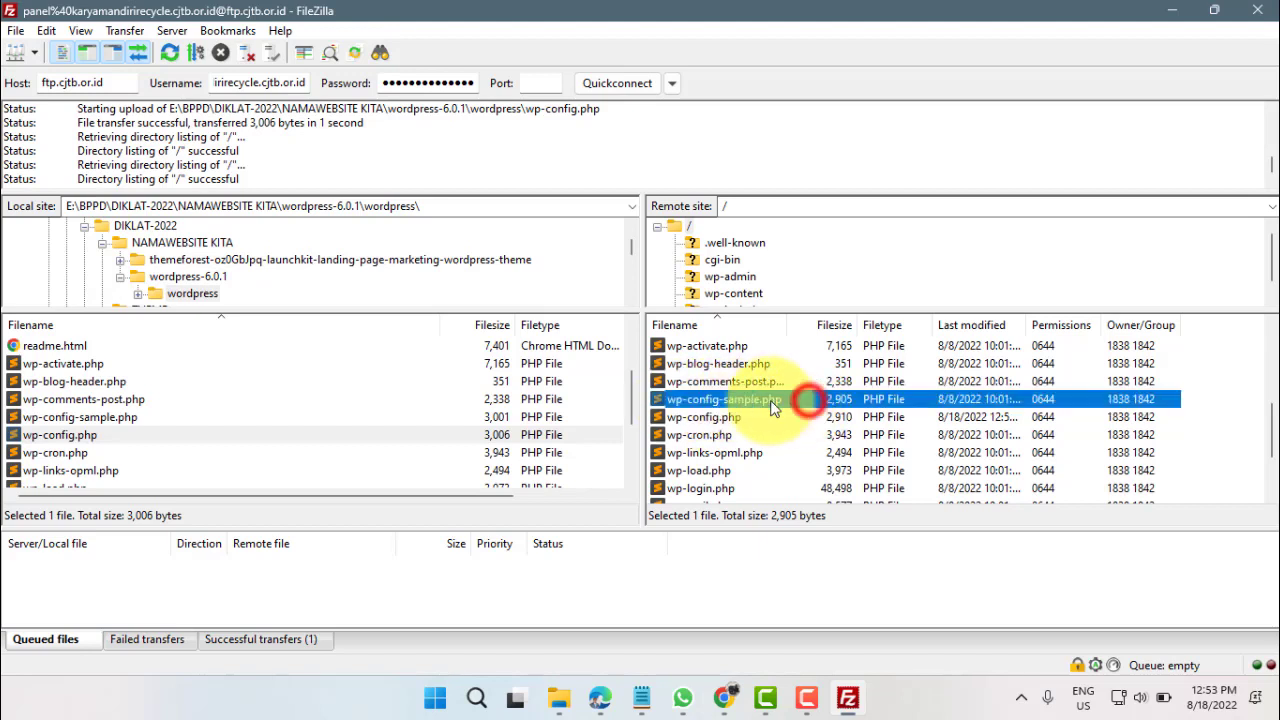
right_click(755, 403)
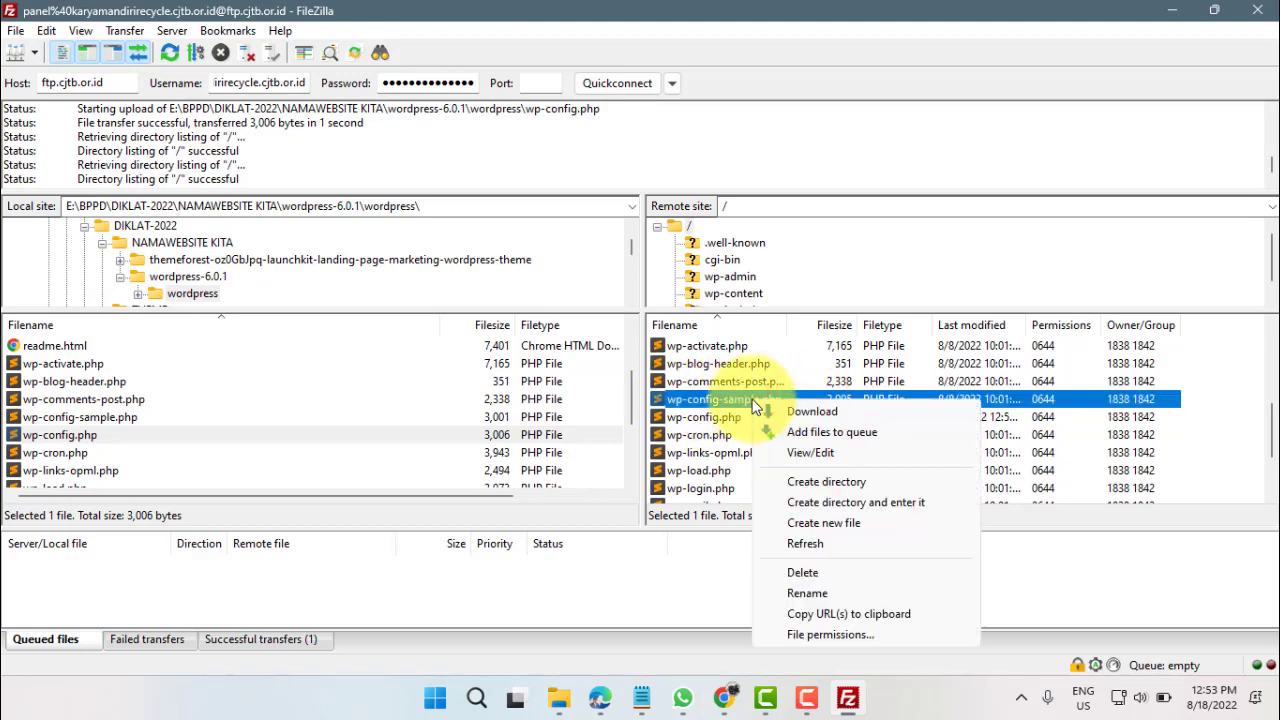
click(797, 571)
click(688, 340)
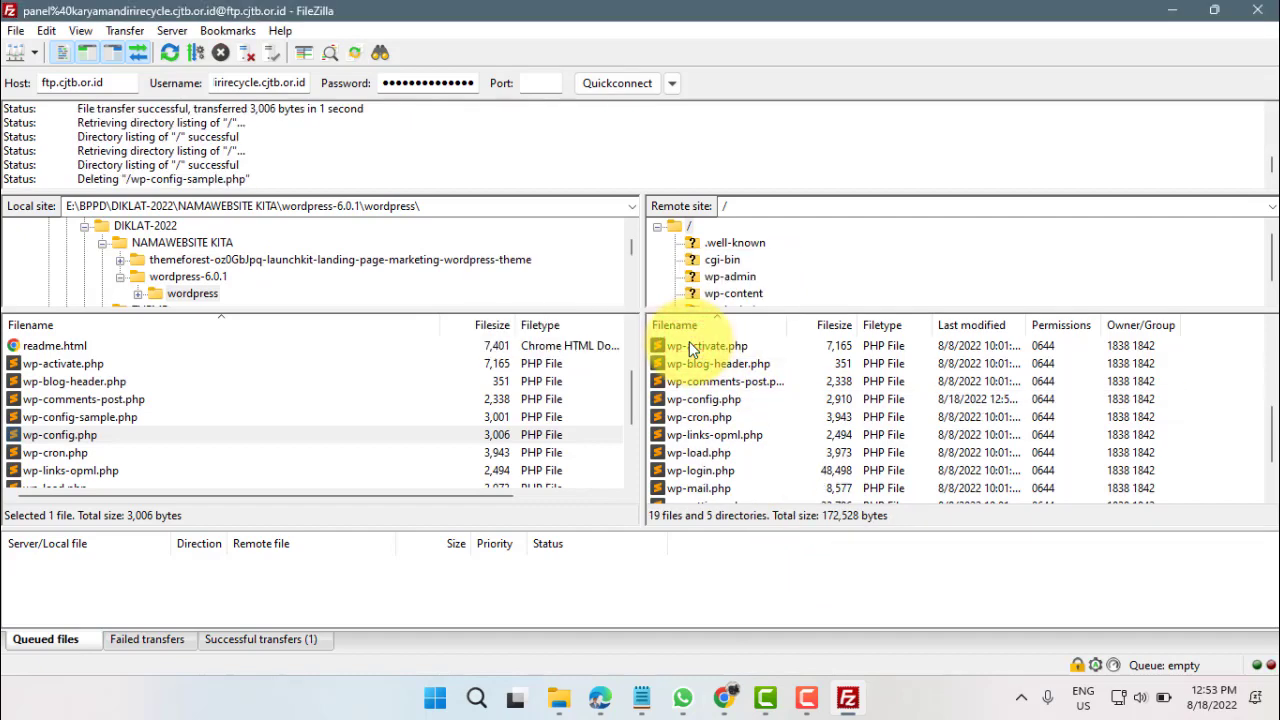
Step: Switch to the LOGIN FTP.txt note in Notepad and copy the site's https address listed under Login FTP
mouse_move(645, 707)
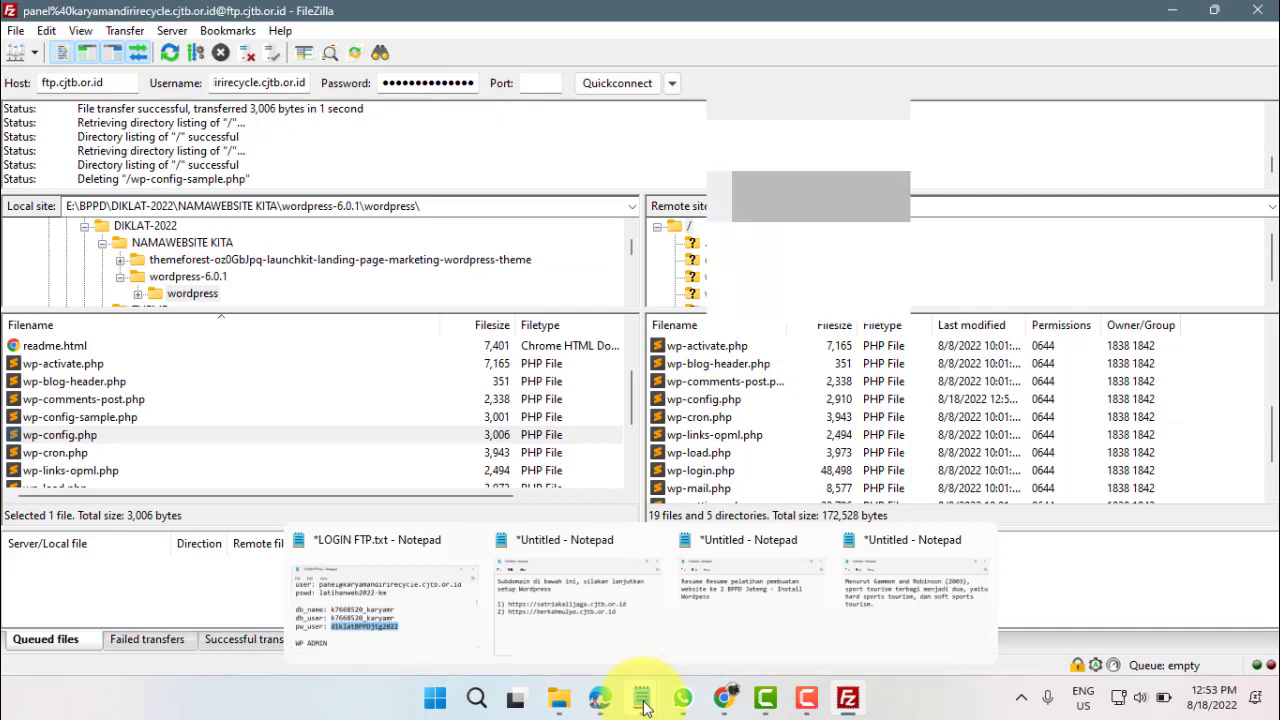
click(418, 610)
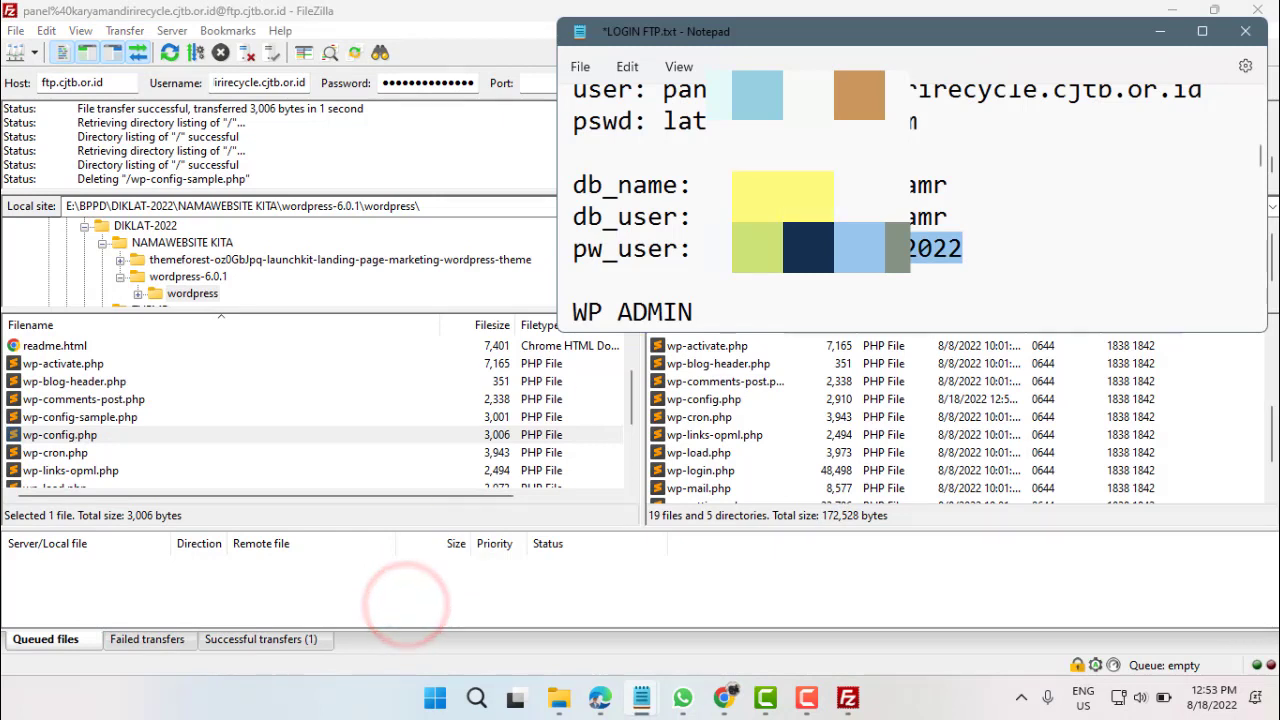
scroll(575, 215, up, 2)
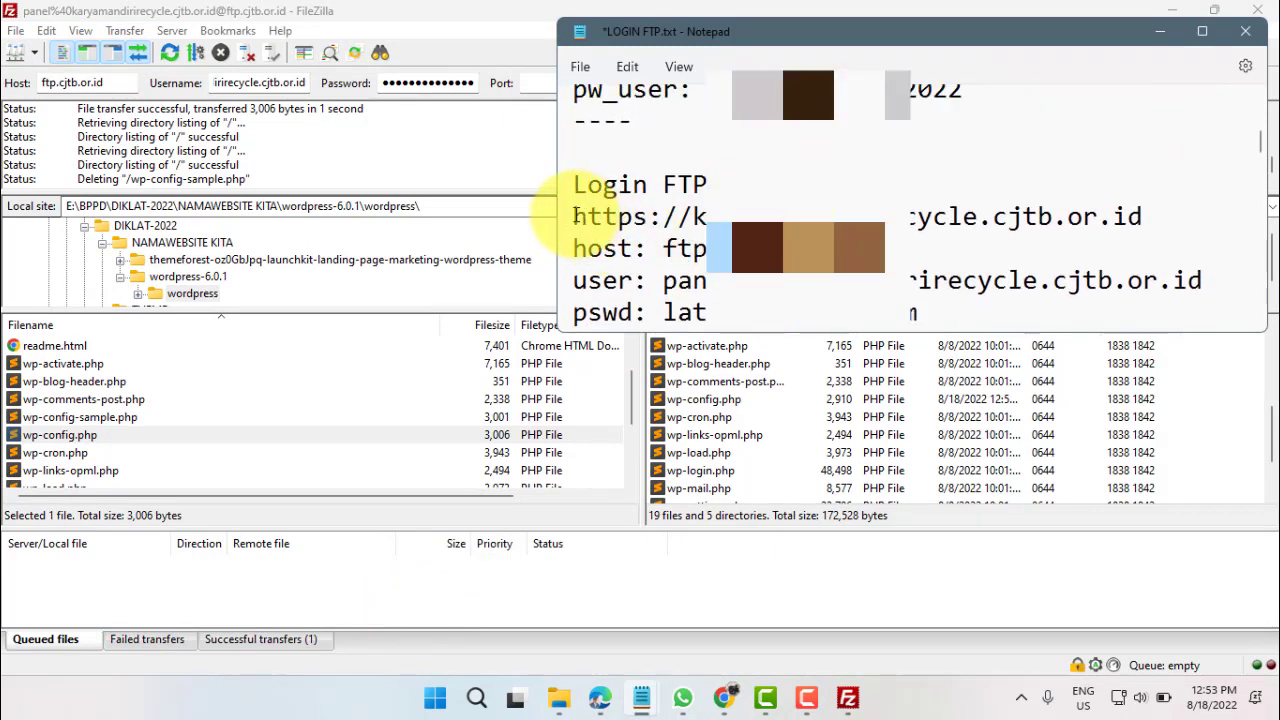
drag(575, 215, 1148, 206)
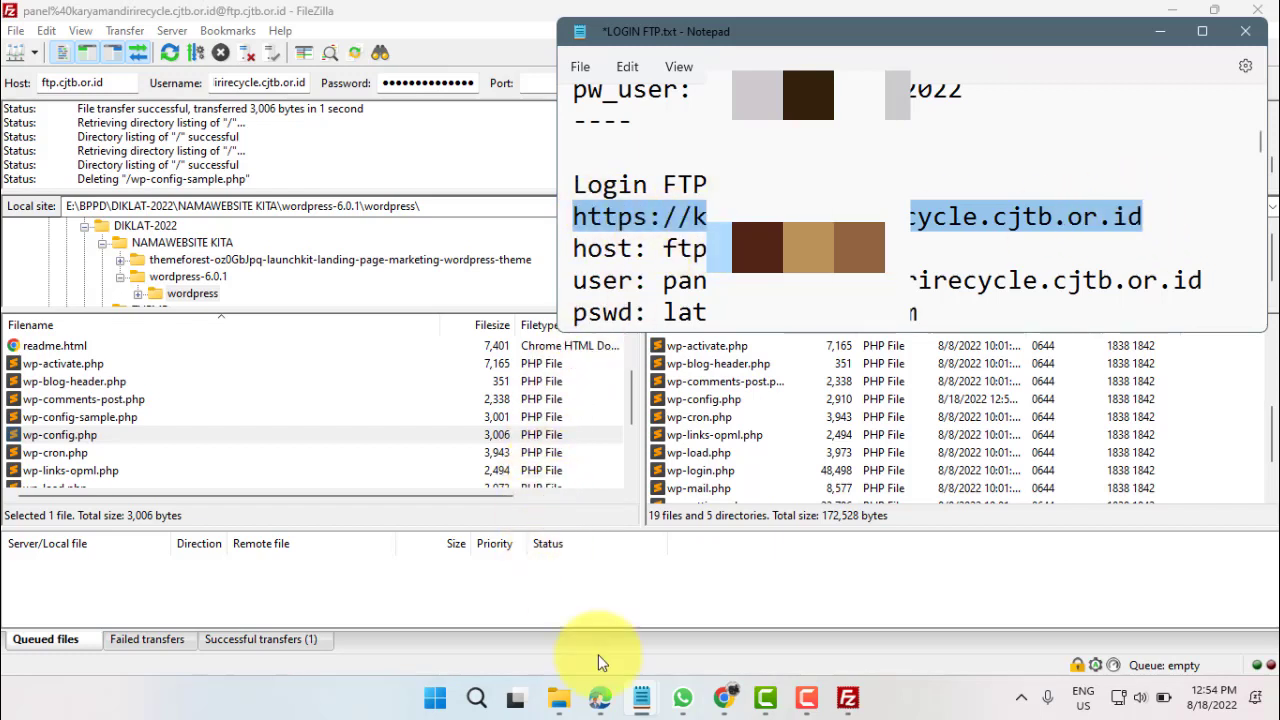
click(723, 705)
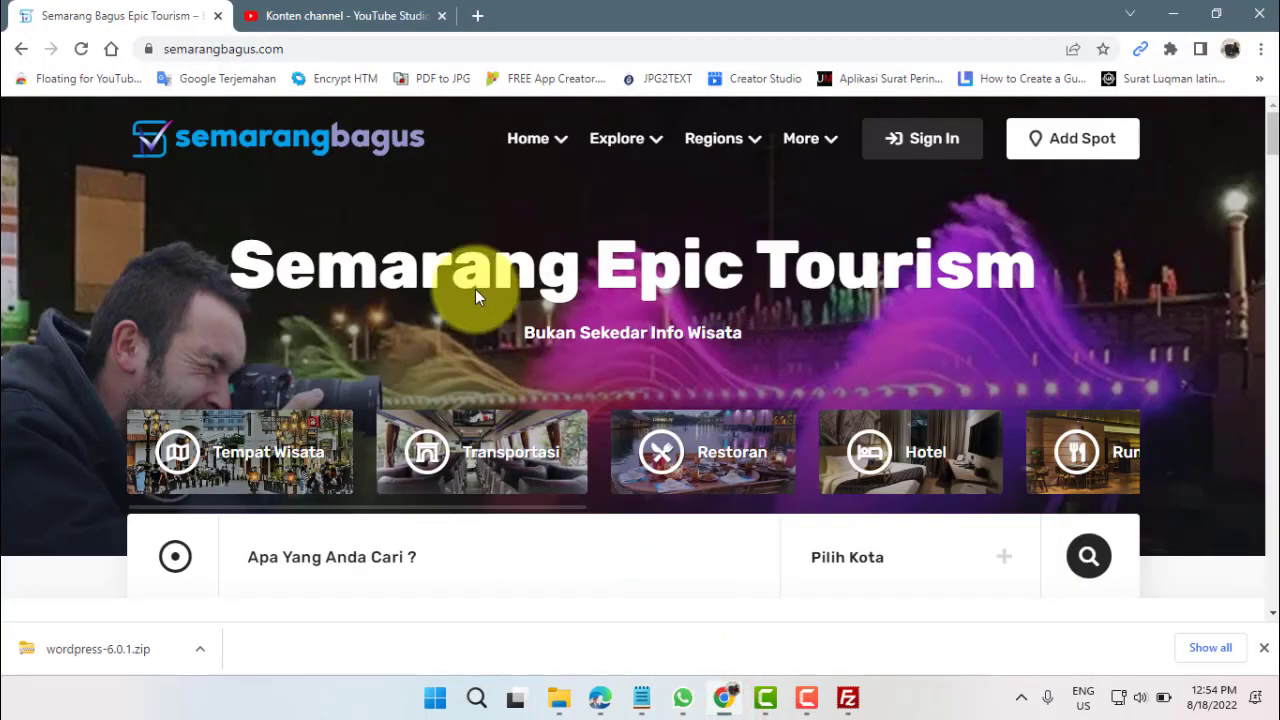
click(1263, 647)
click(477, 15)
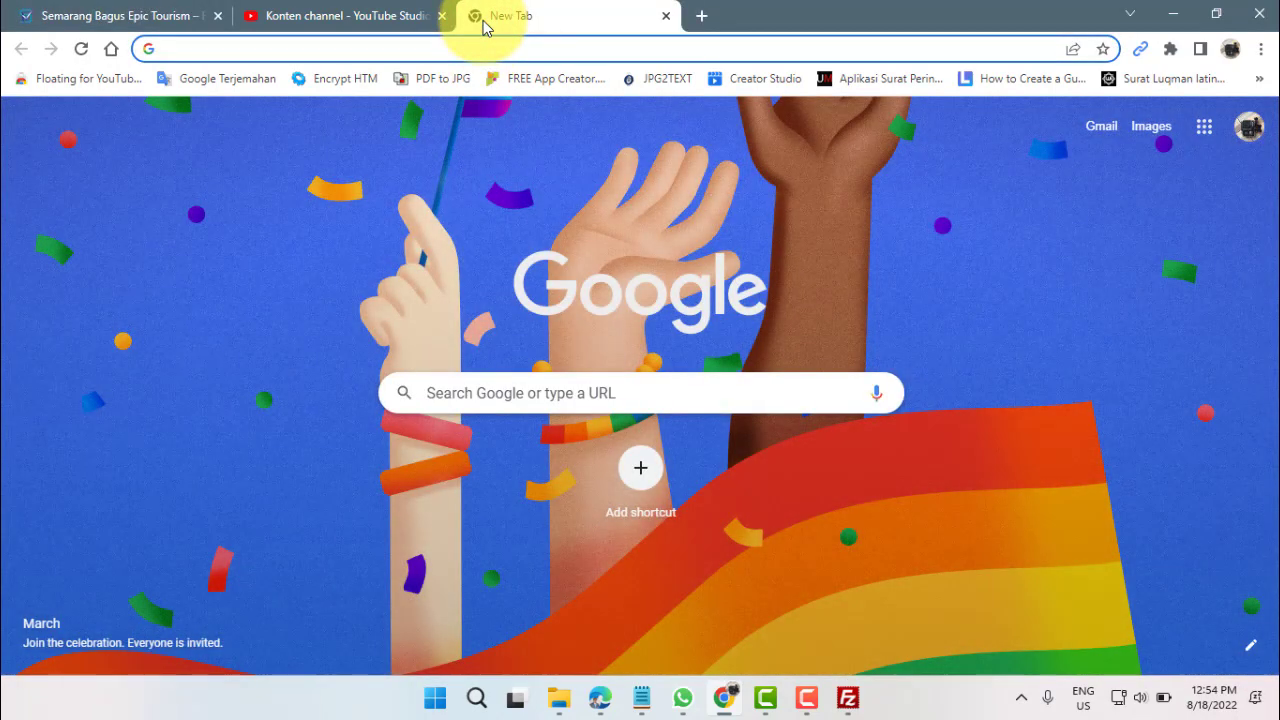
text(https://karyamandirirecycle.cjtb.or.id)
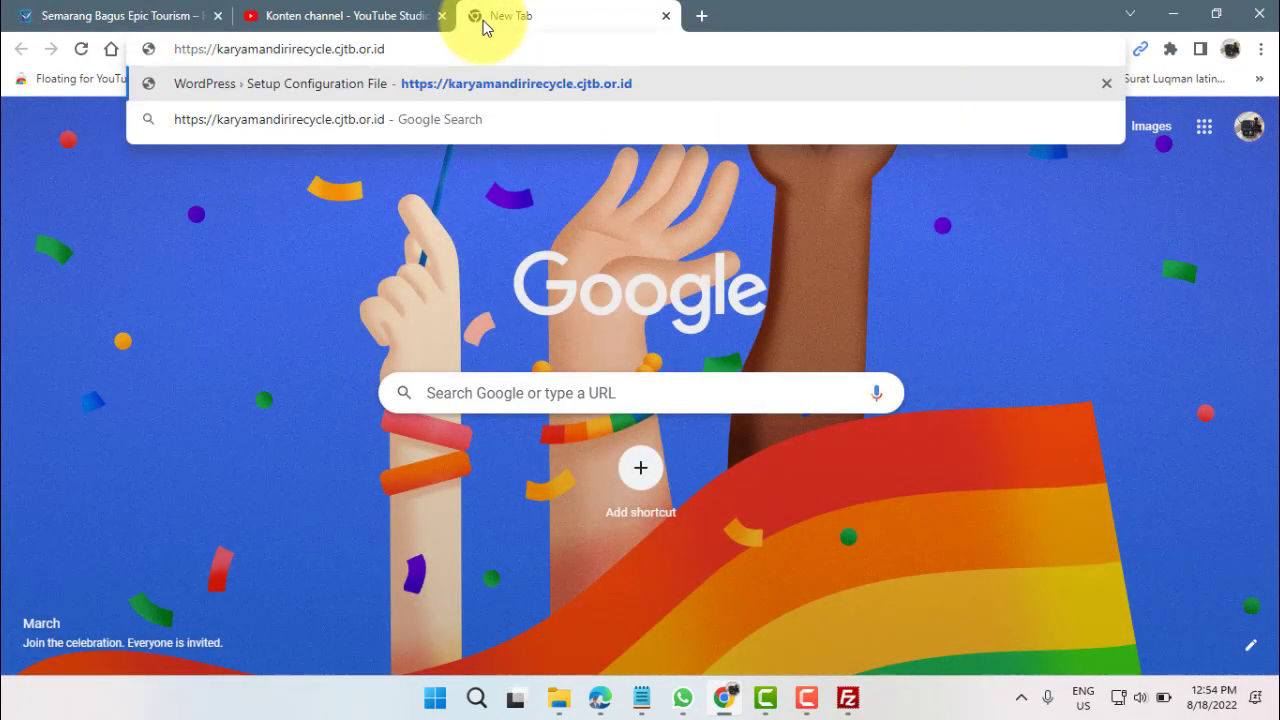
key(Return)
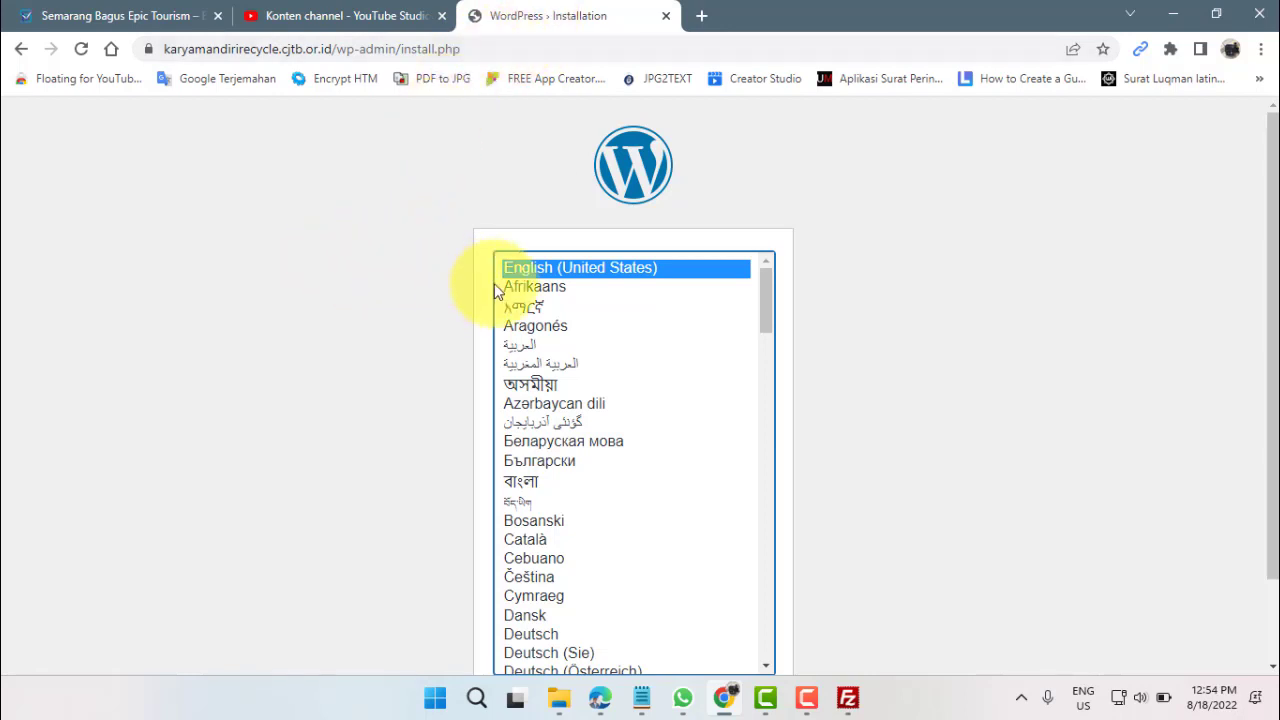
Step: Look through the installation languages, keep English (United States) and continue to the site information form
scroll(850, 343, down, 1)
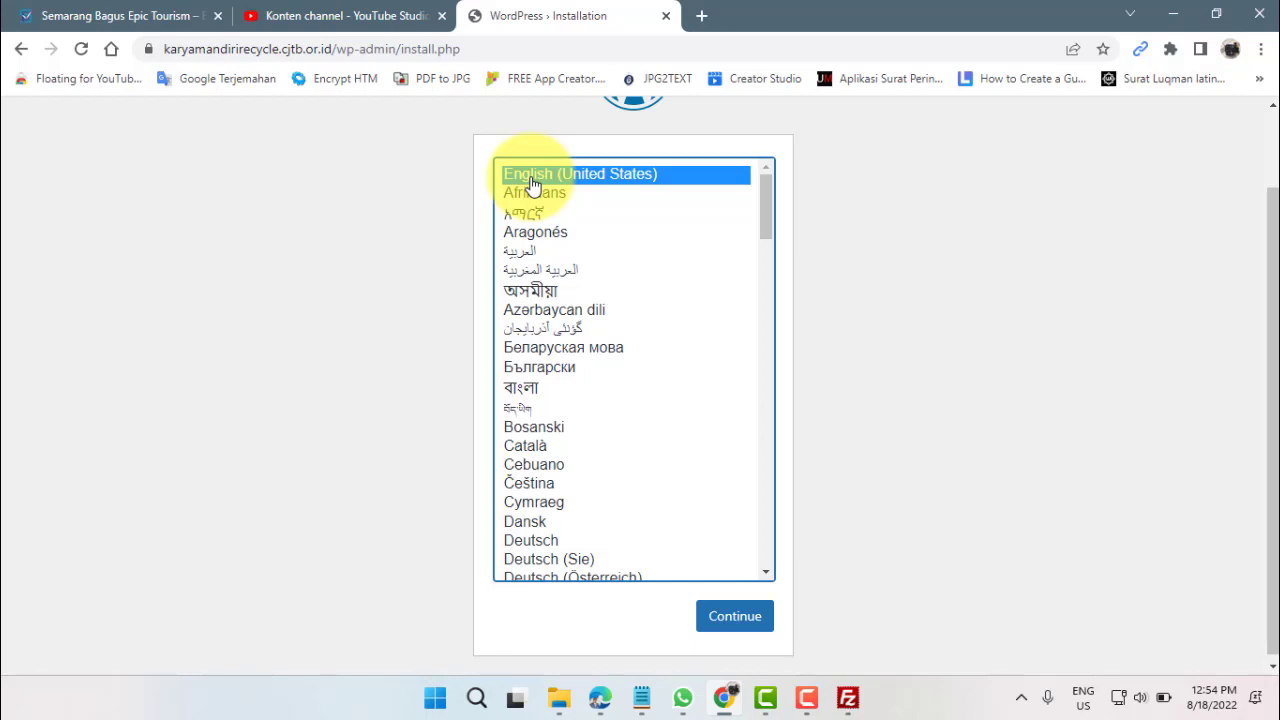
drag(766, 222, 771, 390)
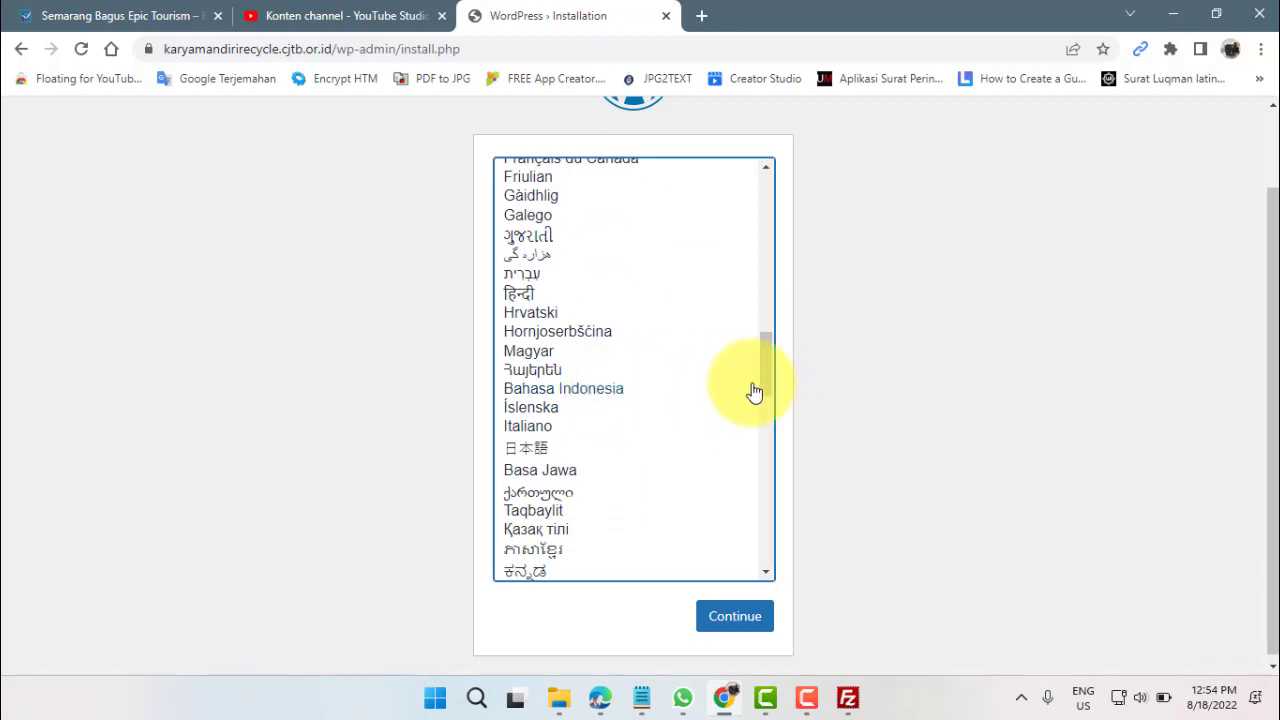
click(765, 385)
drag(765, 385, 757, 200)
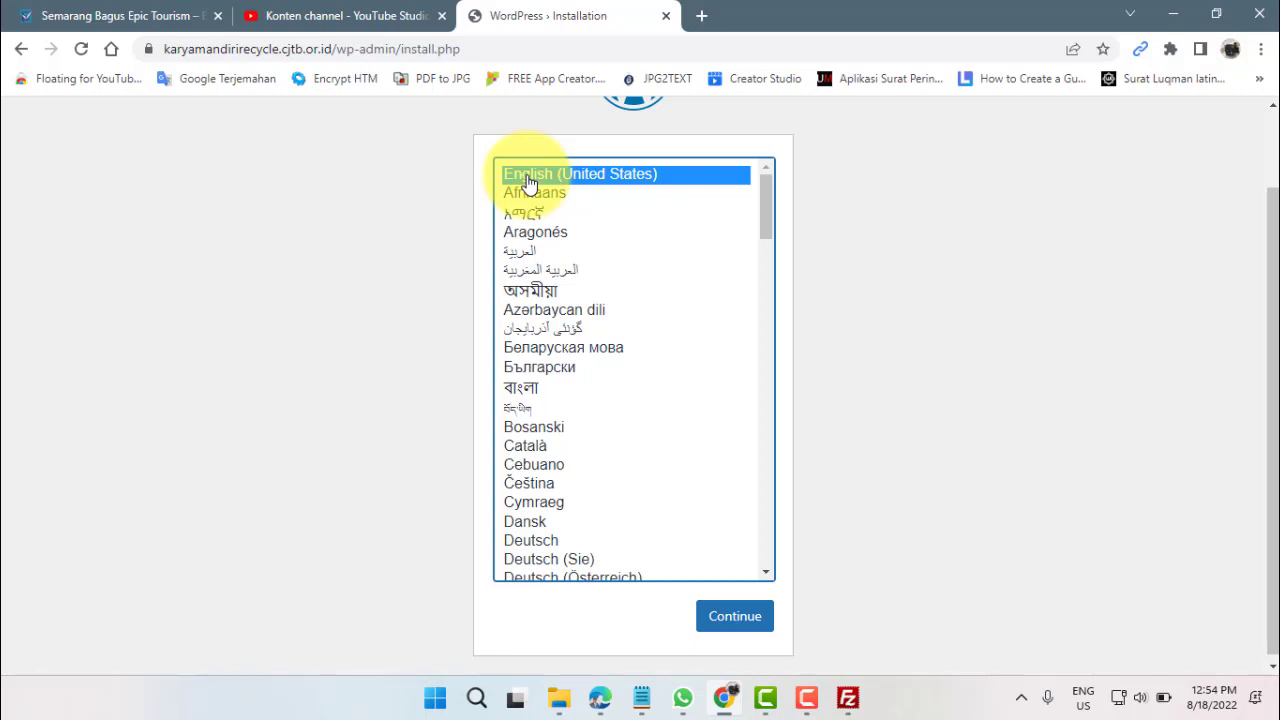
click(731, 616)
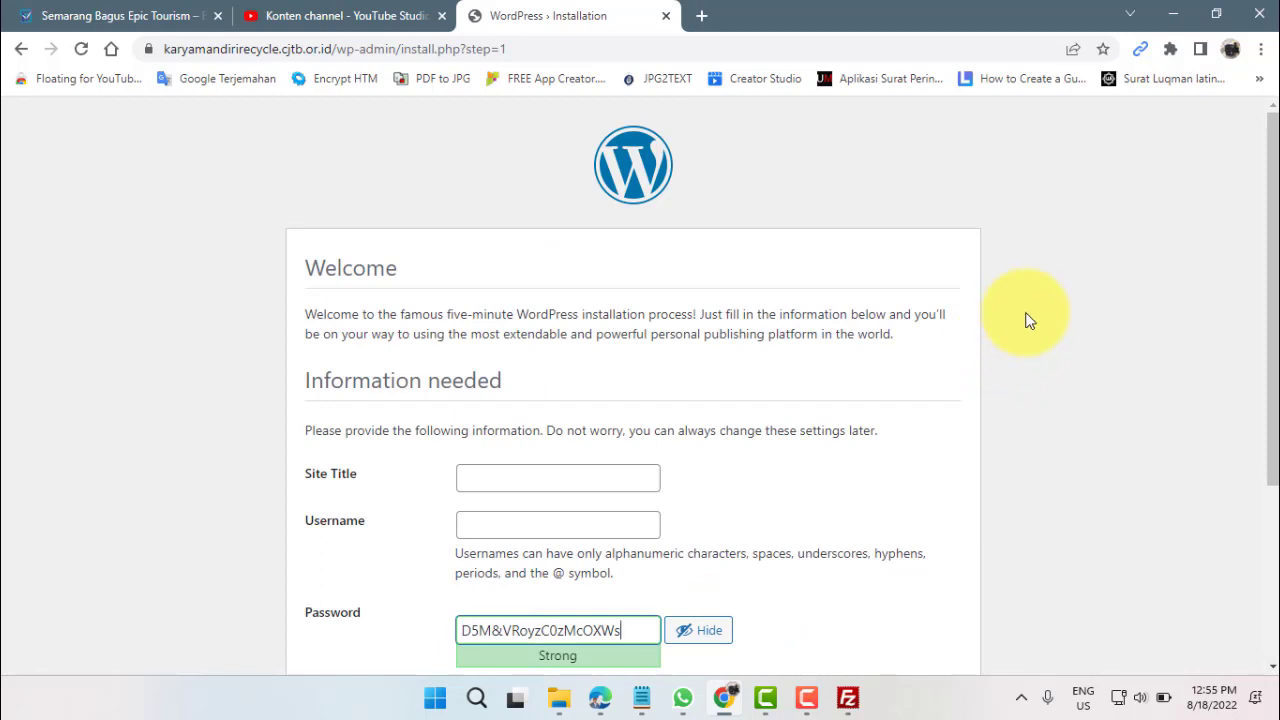
Step: Review the Site Title, Username, Password and Your Email fields of the WordPress installation form
scroll(1035, 312, down, 2)
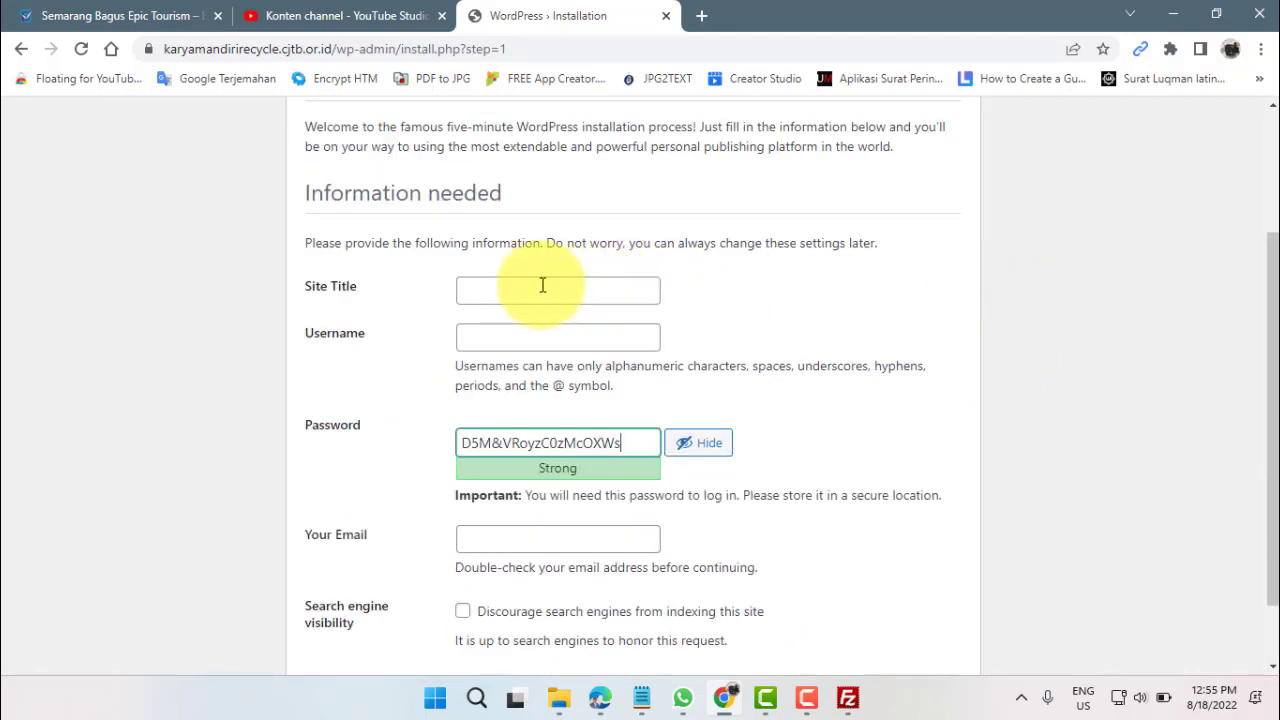
click(469, 291)
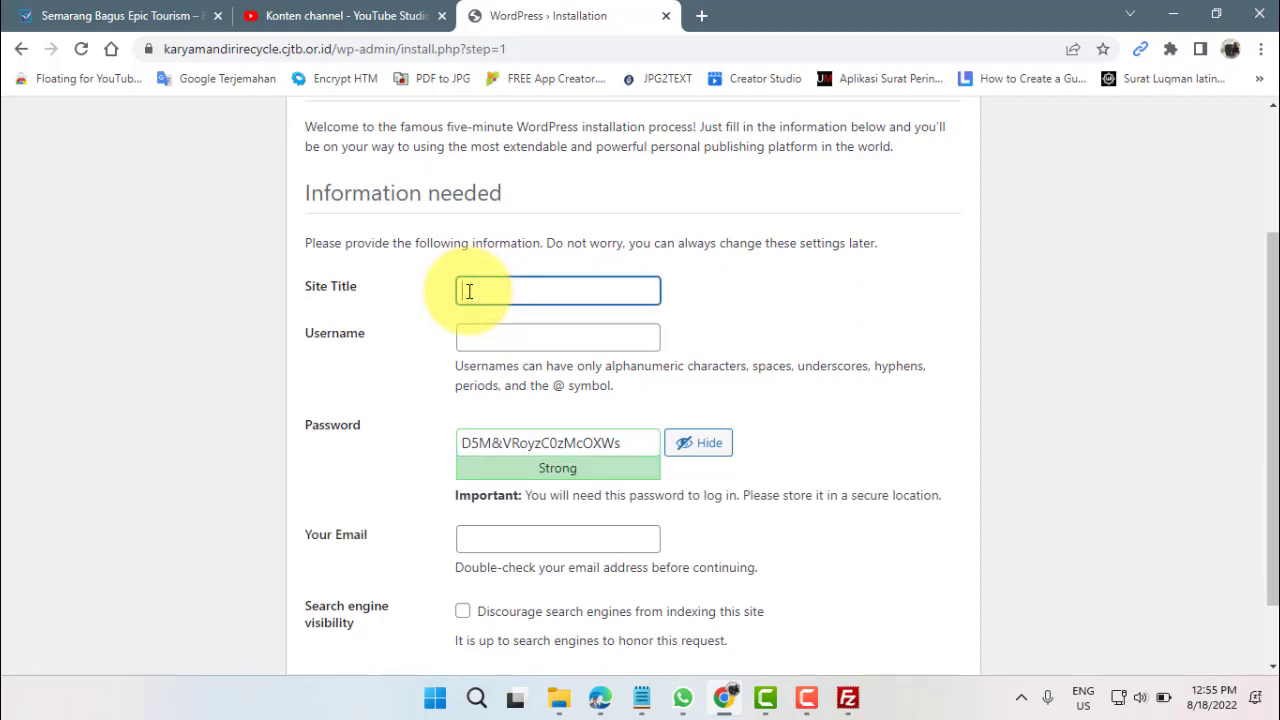
click(466, 336)
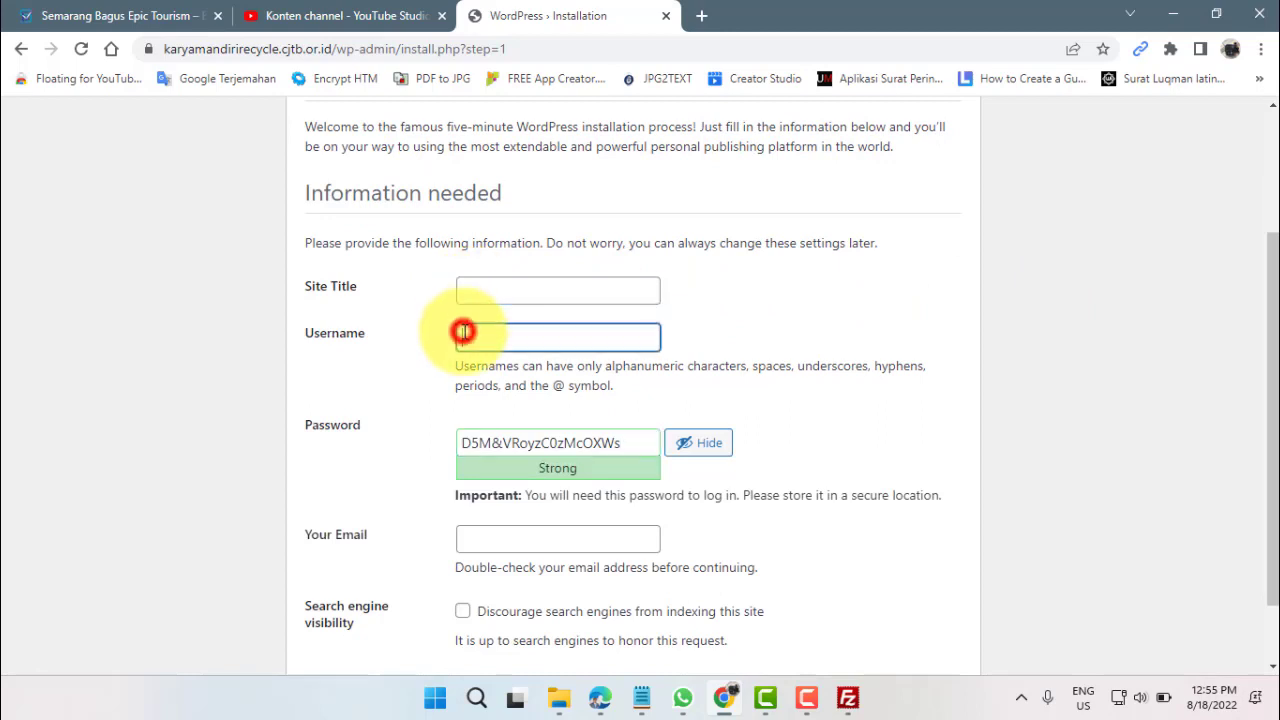
click(488, 440)
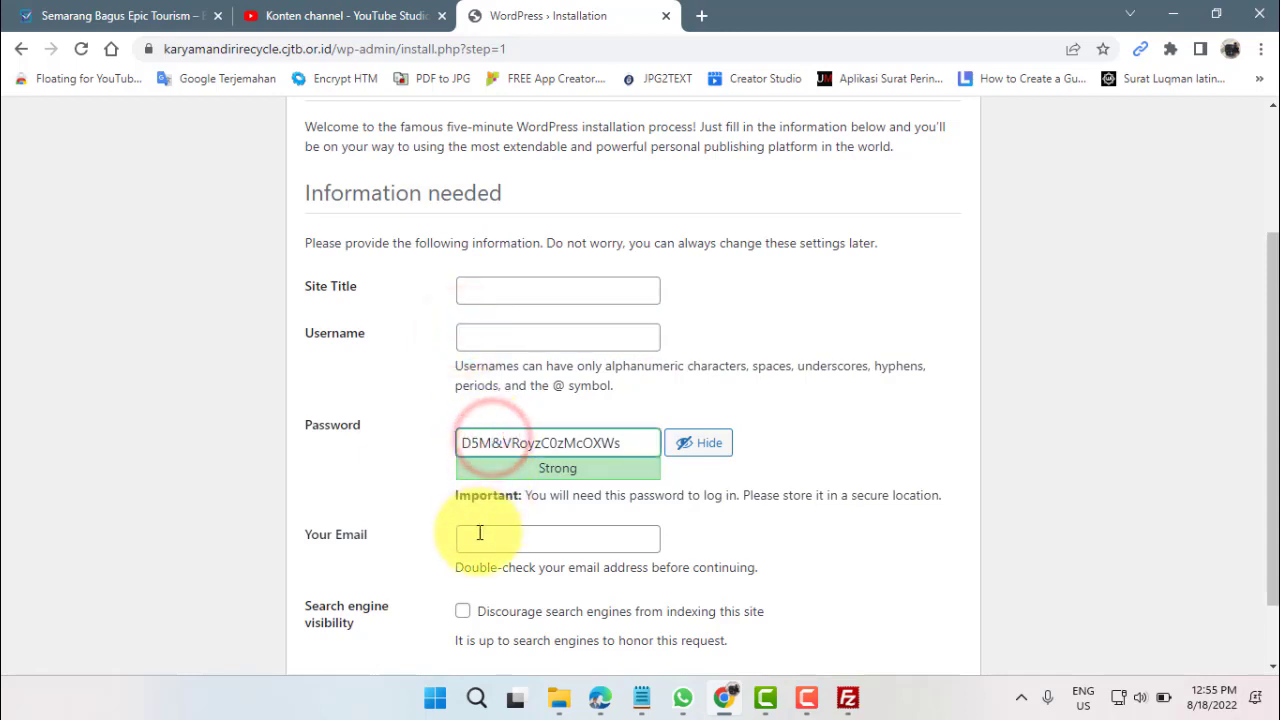
click(475, 537)
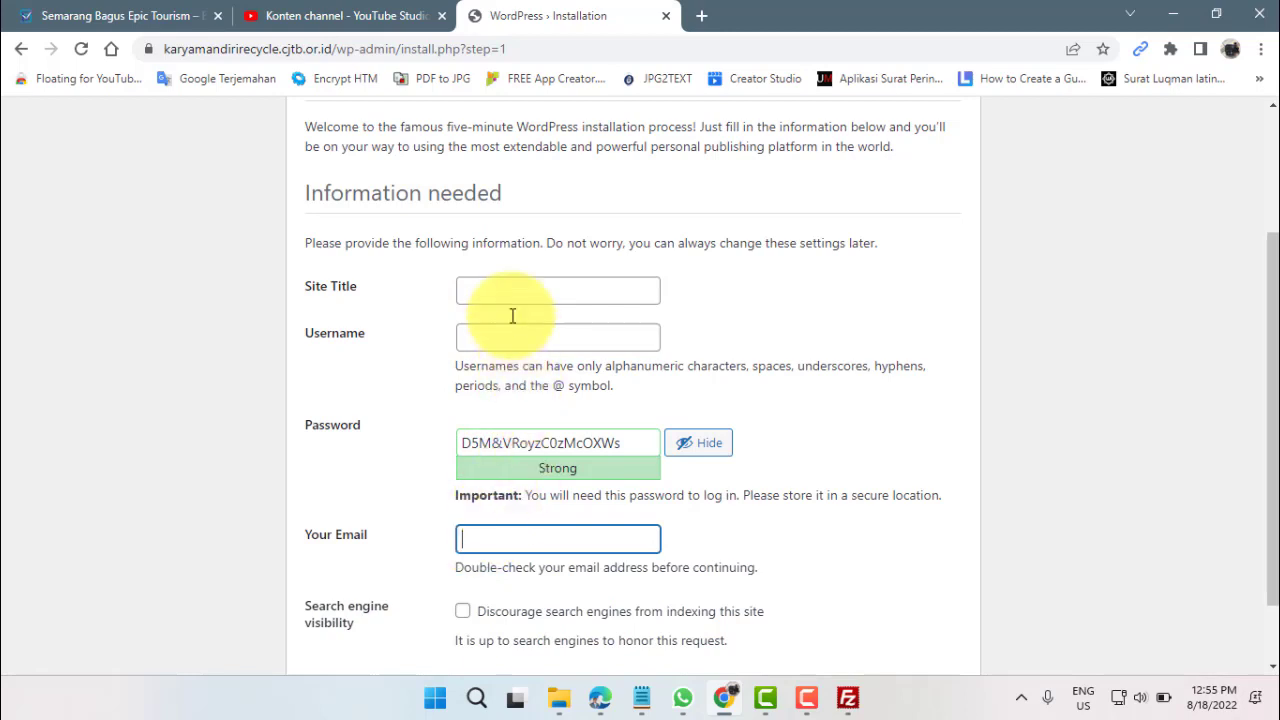
click(466, 338)
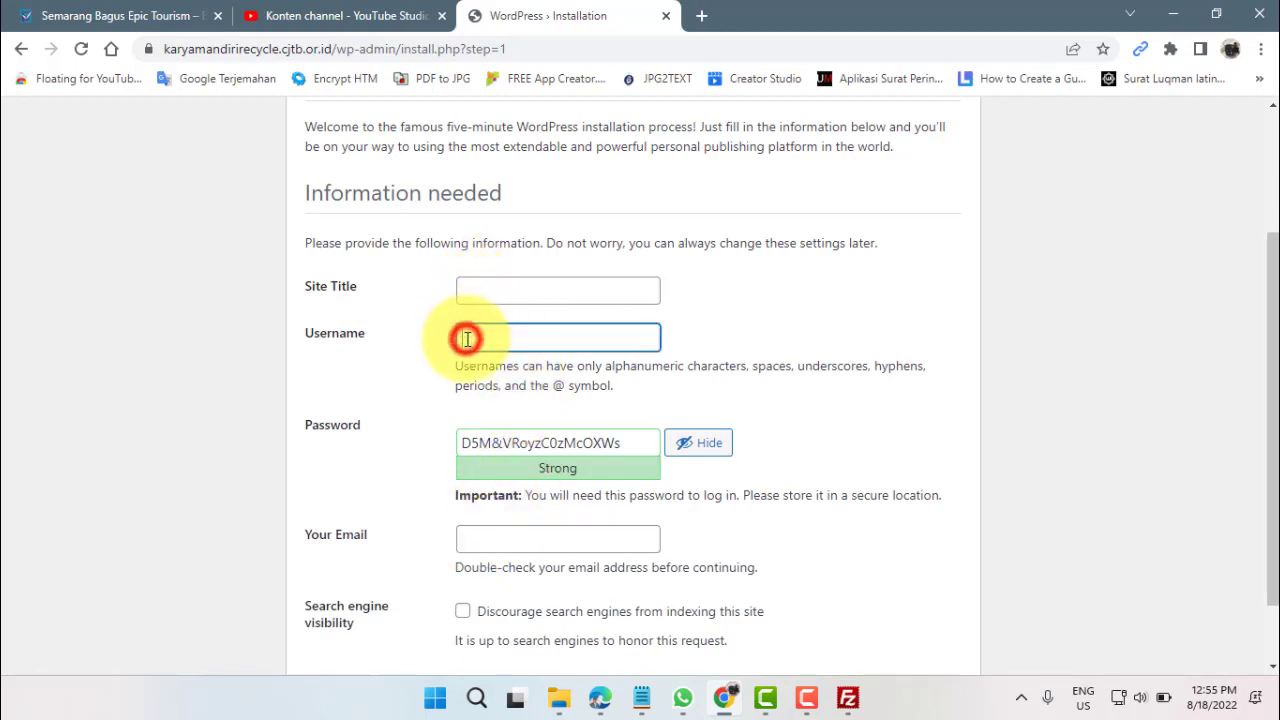
Step: Fill in the installation form with the site title Karya Mandiri Recycle, the admin username, the account password and the contact e-mail
click(478, 440)
click(483, 540)
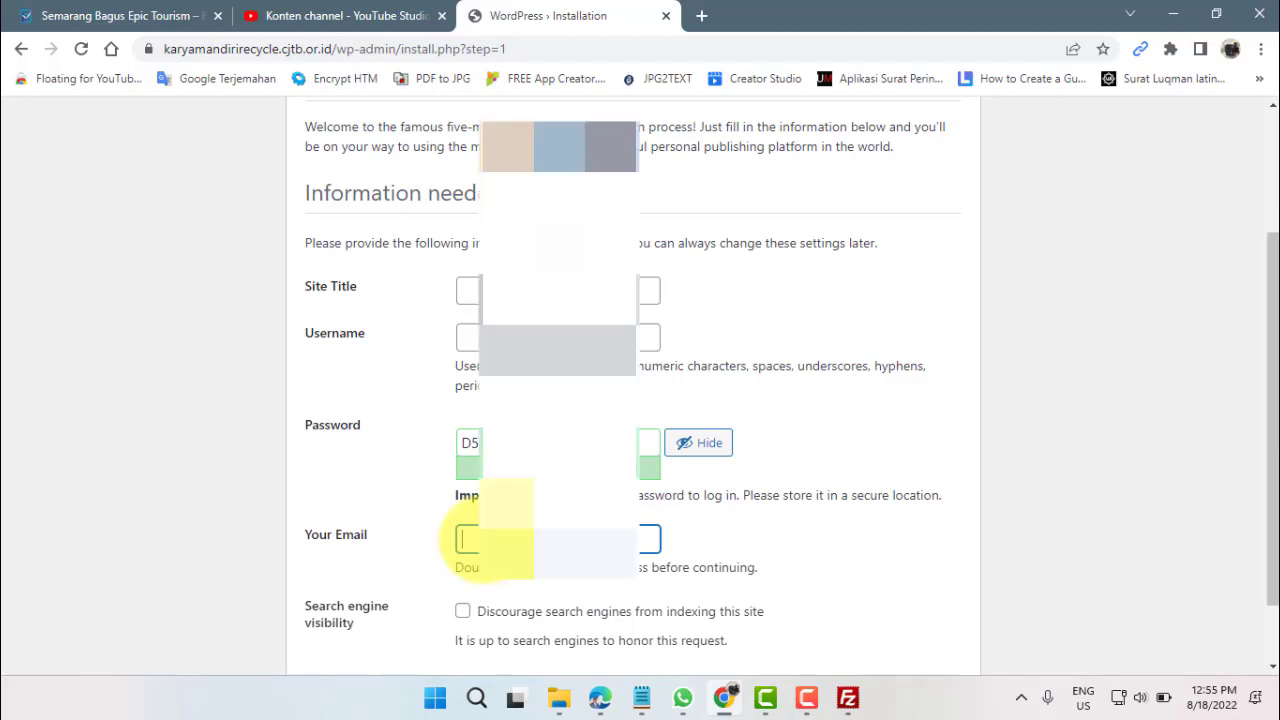
key(Down)
click(462, 287)
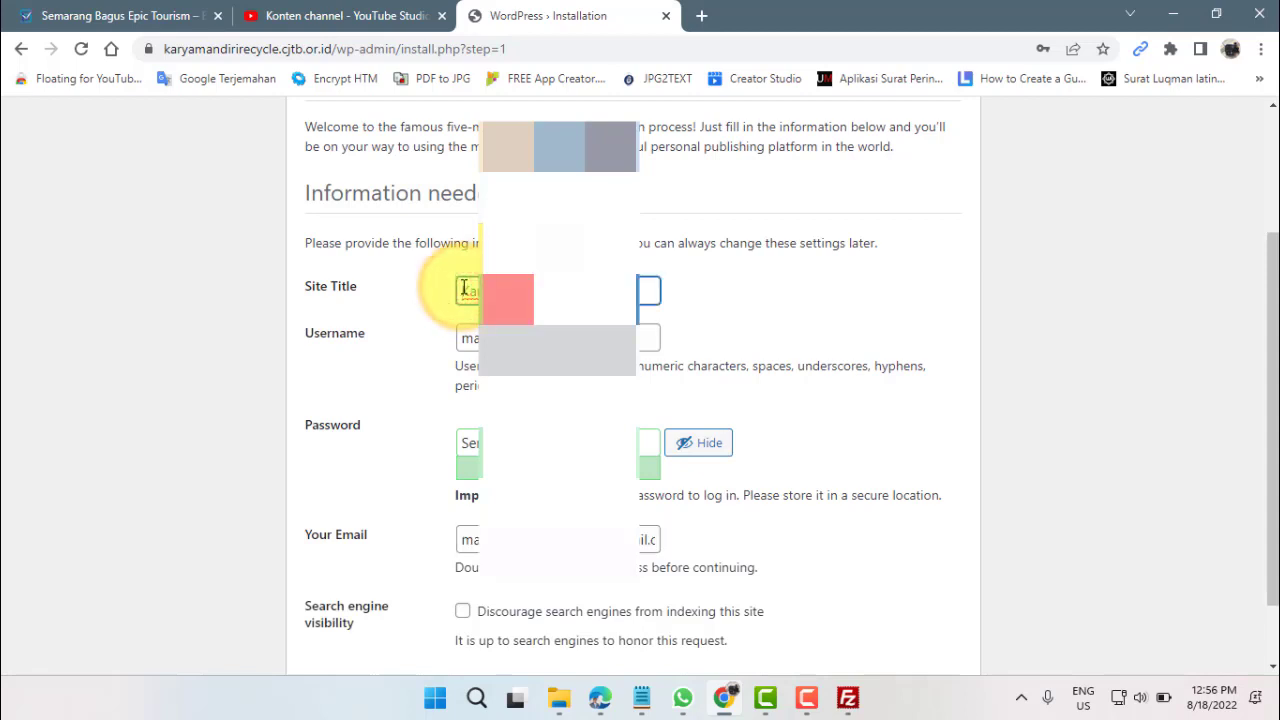
double_click(459, 336)
key(BackSpace)
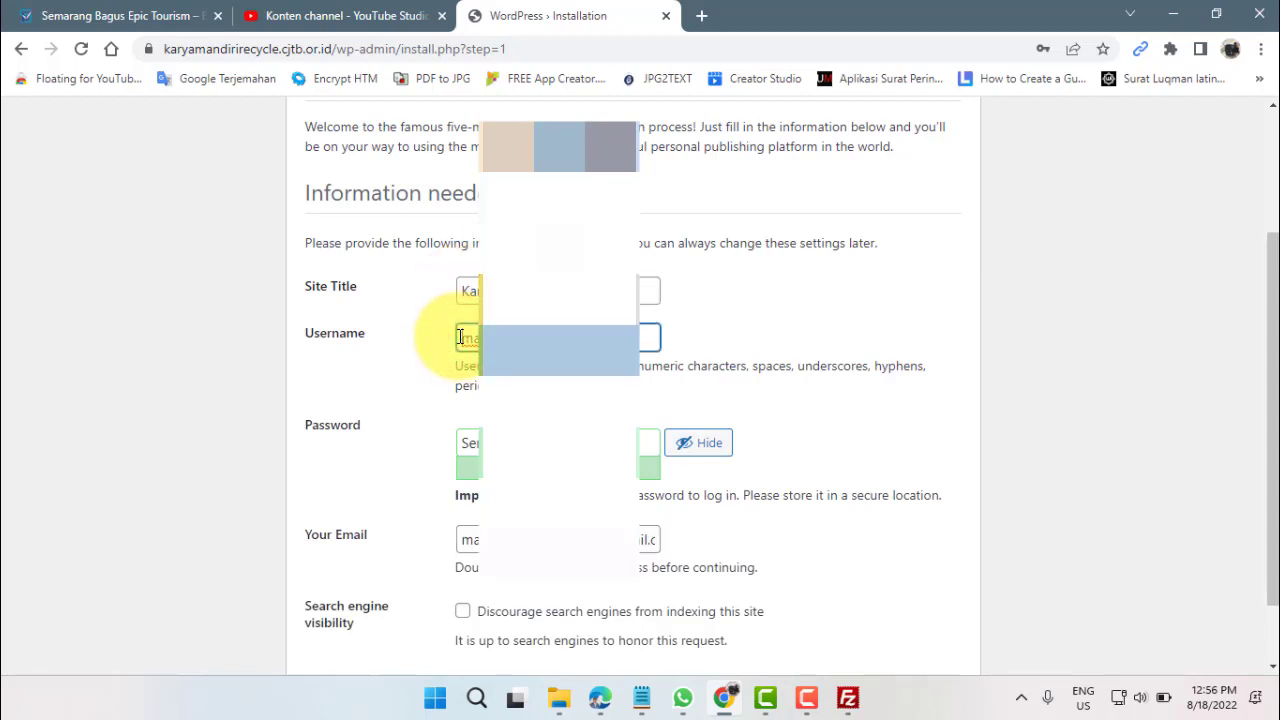
click(464, 442)
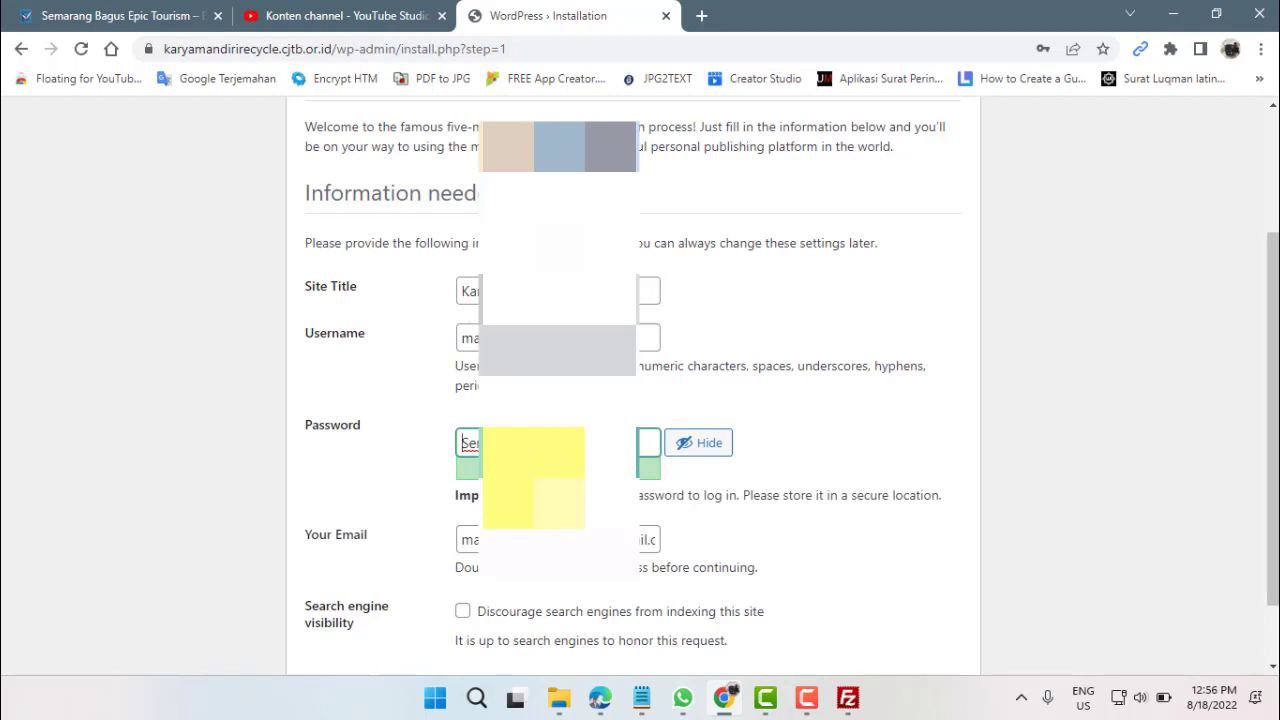
Step: Run the WordPress installation with the completed form and decline to save the login password in the browser
scroll(394, 451, down, 1)
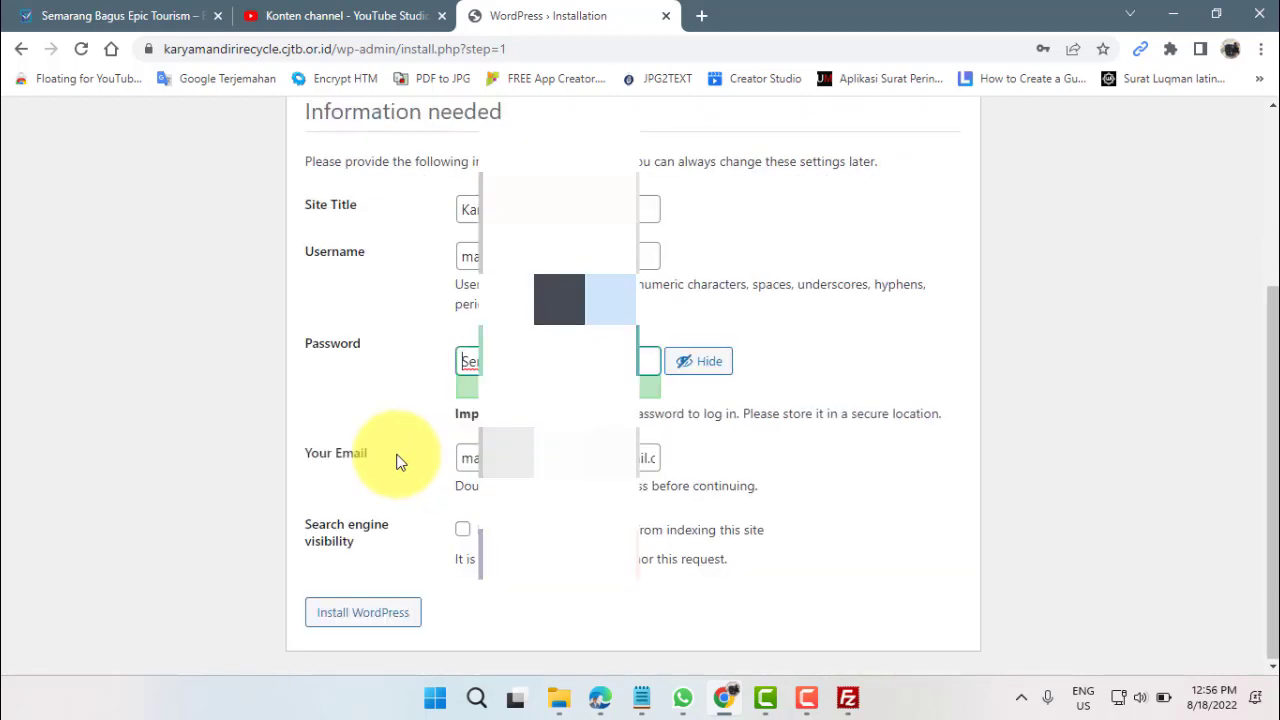
click(352, 613)
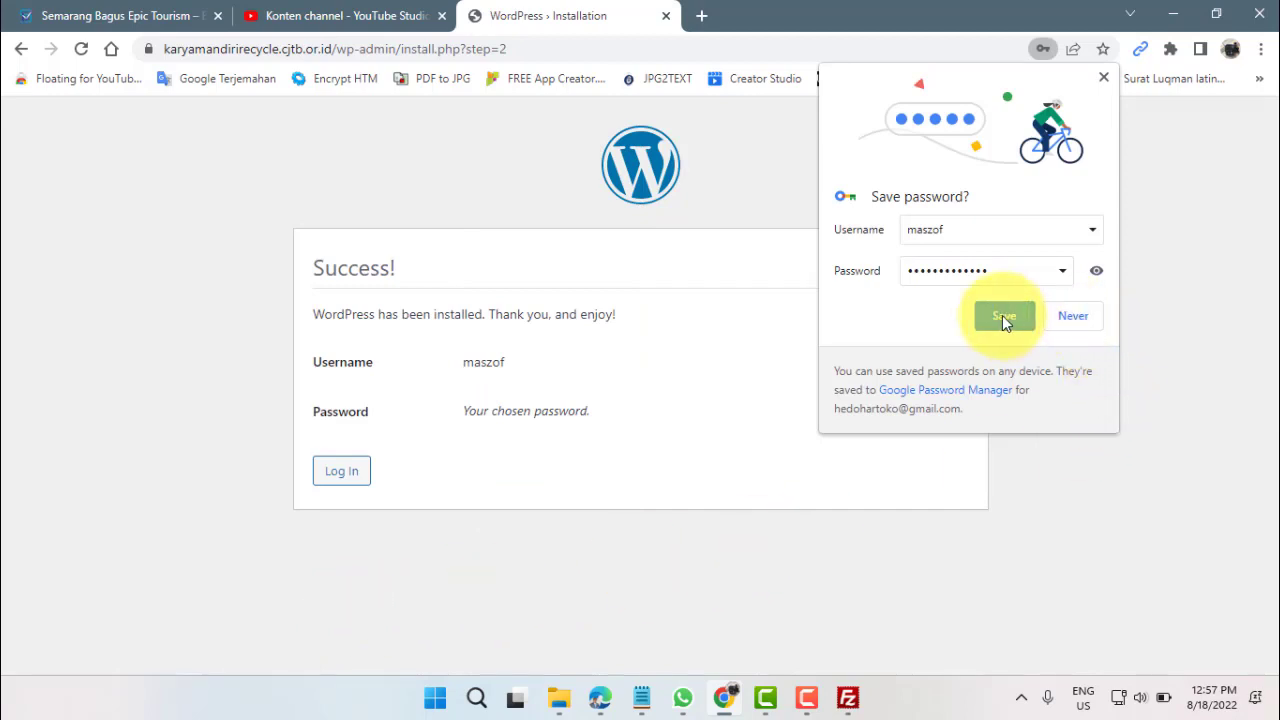
click(1076, 317)
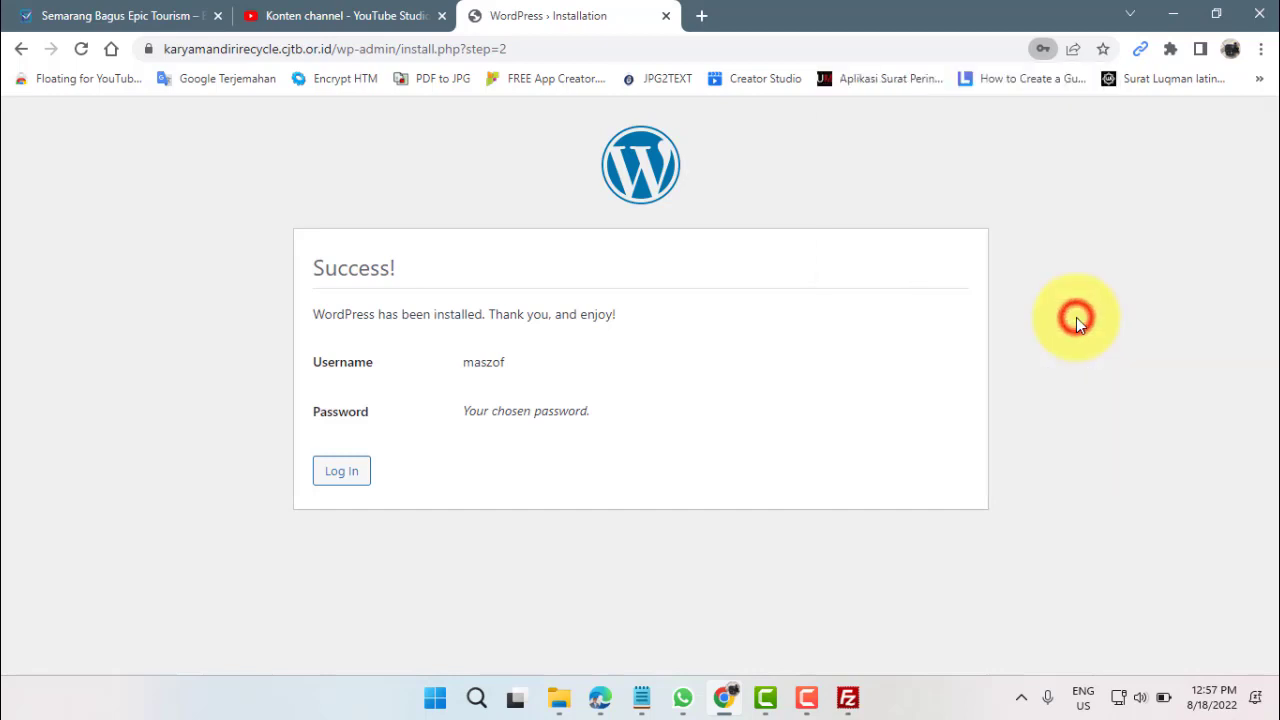
Step: Go to the WordPress login page and log in with the admin username and account password
click(343, 478)
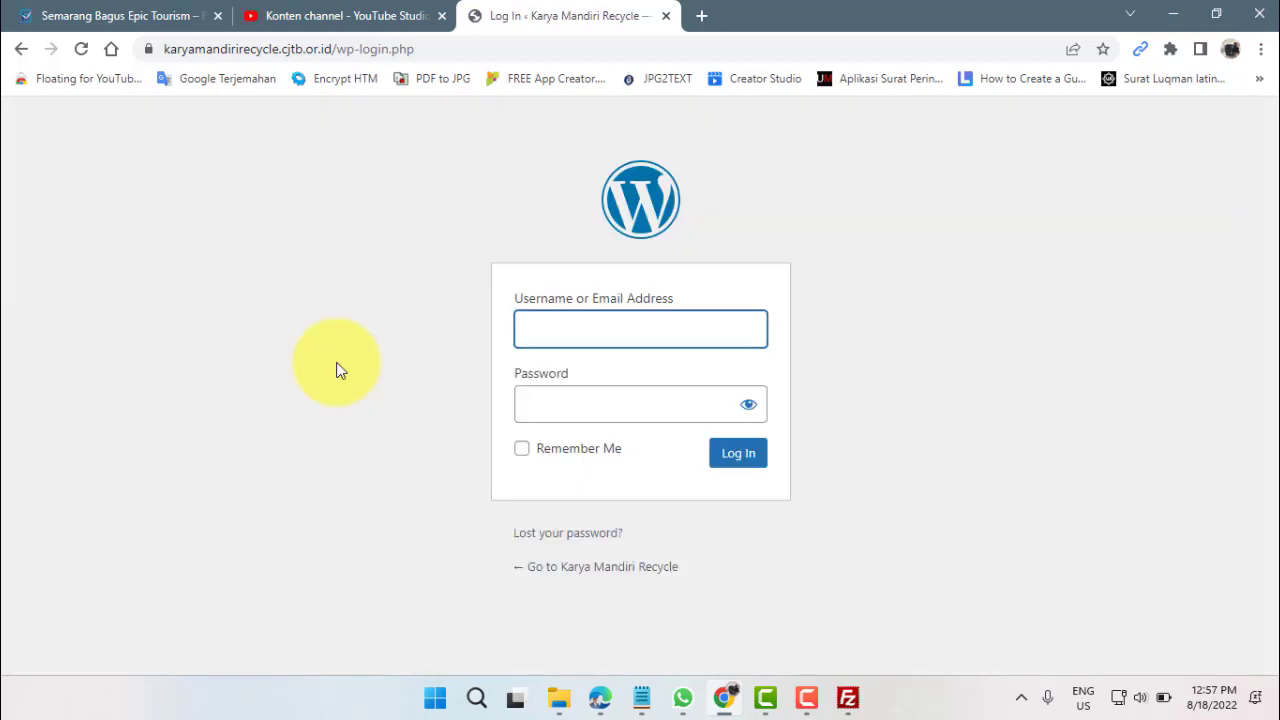
click(553, 333)
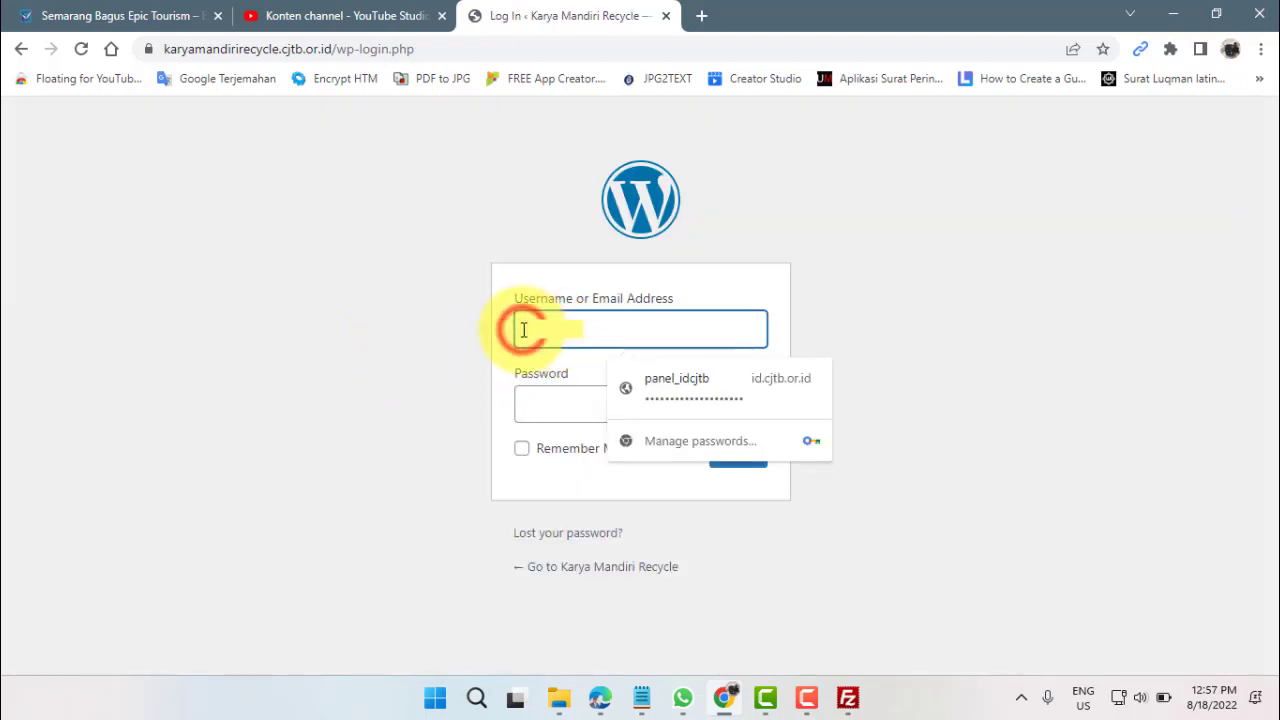
click(522, 398)
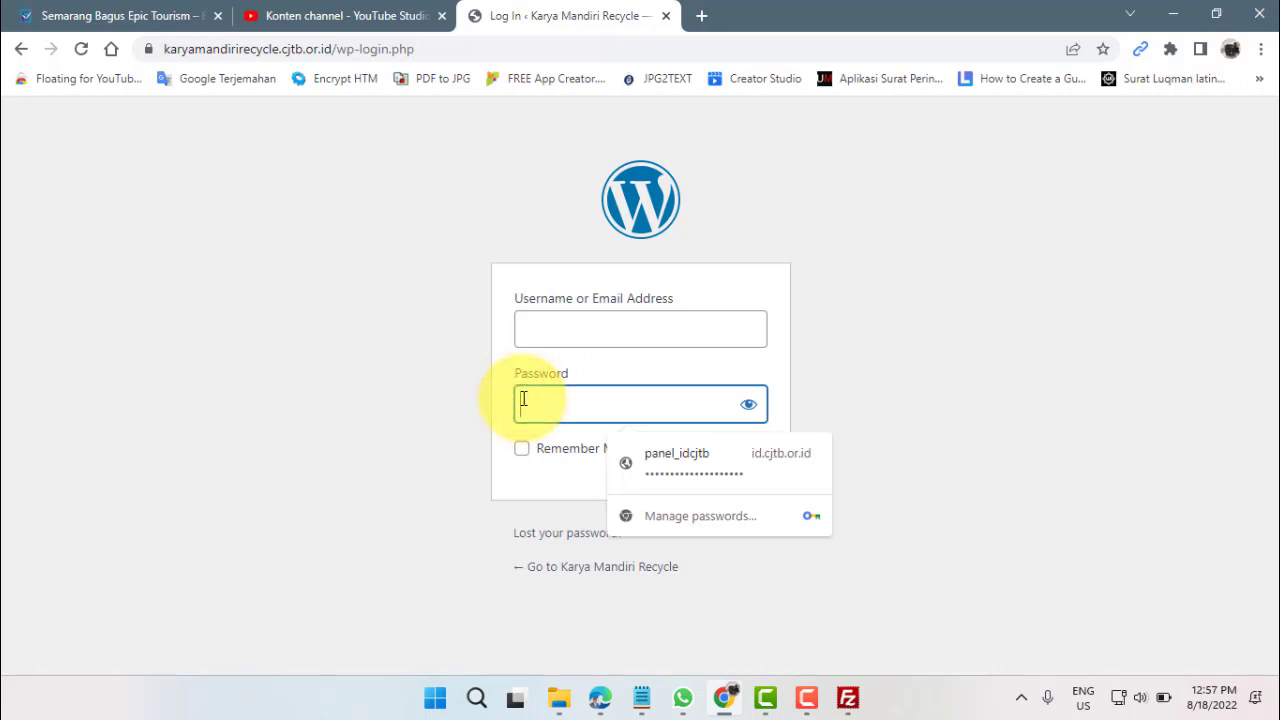
key(Down)
key(Return)
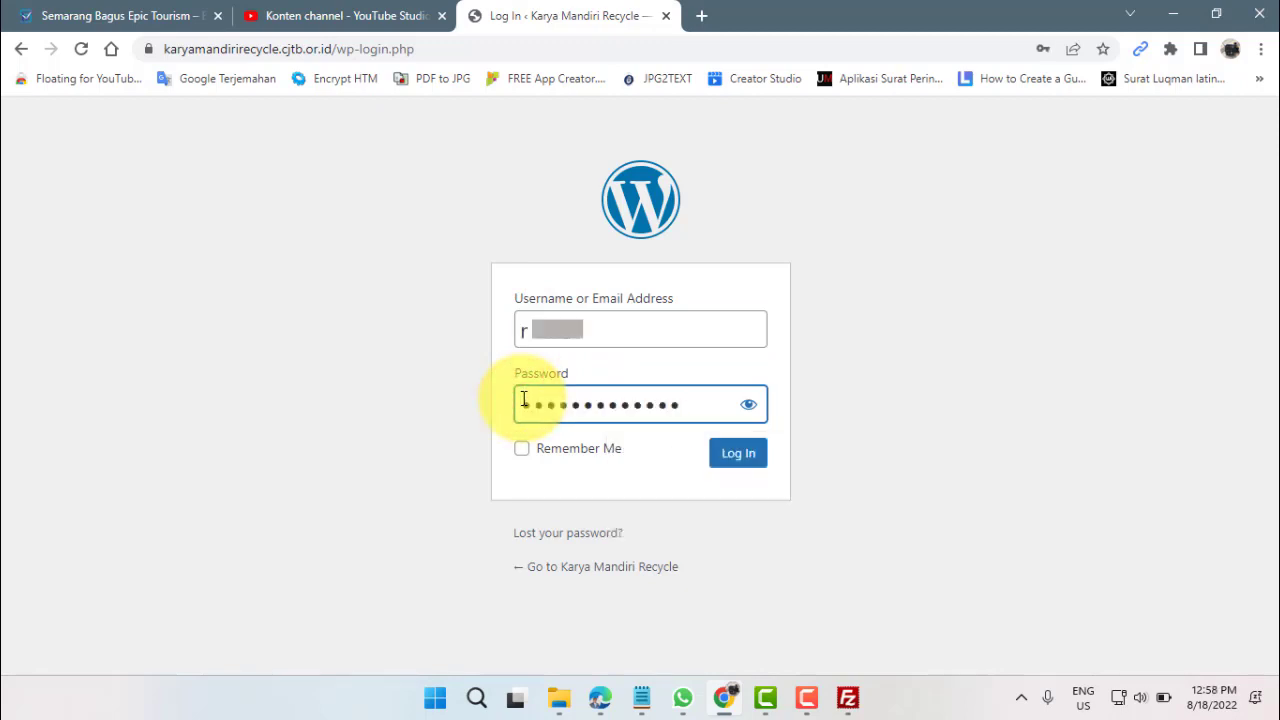
click(738, 458)
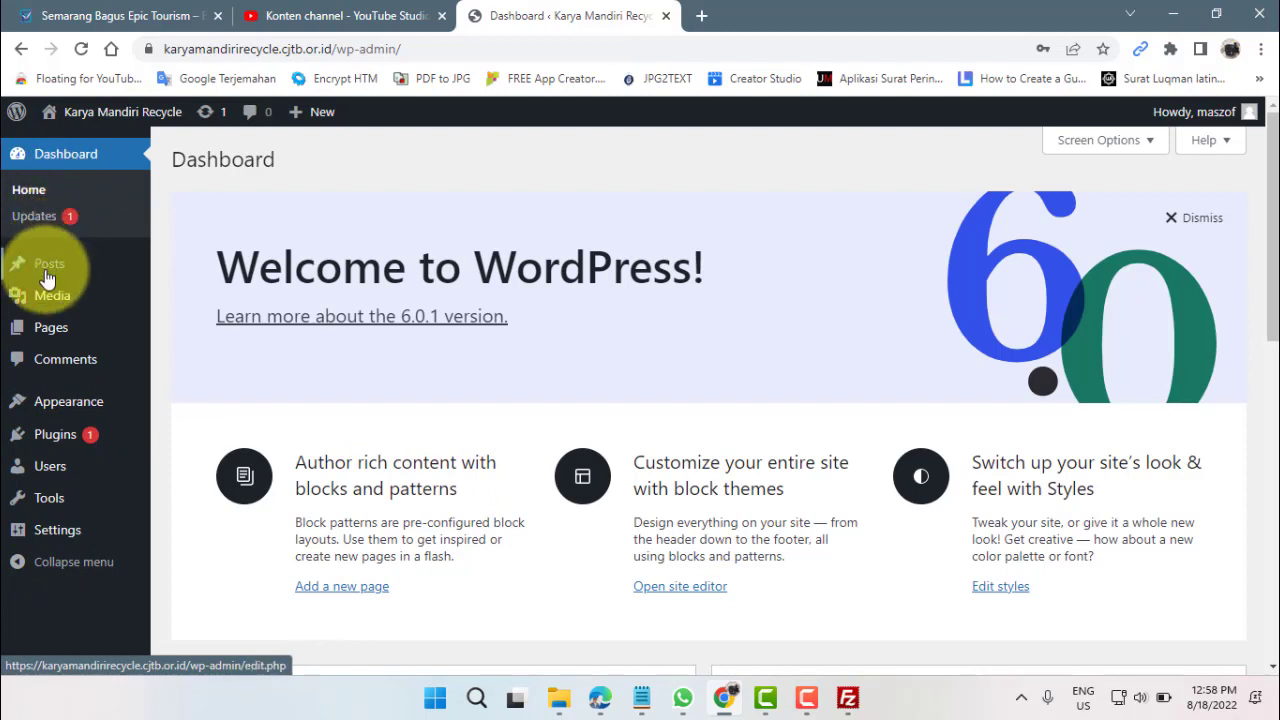
Step: Open the Karya Mandiri Recycle site from the dashboard in a new browser tab and switch to it
mouse_move(52, 410)
mouse_move(100, 128)
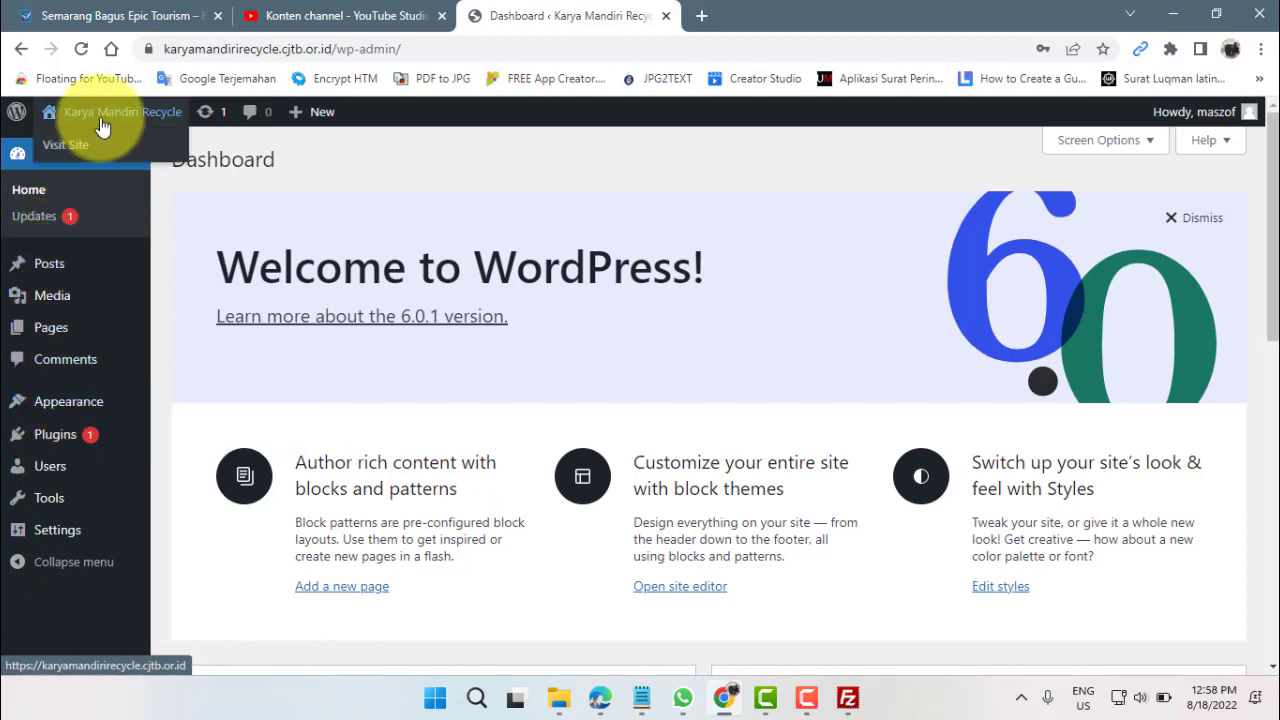
right_click(62, 148)
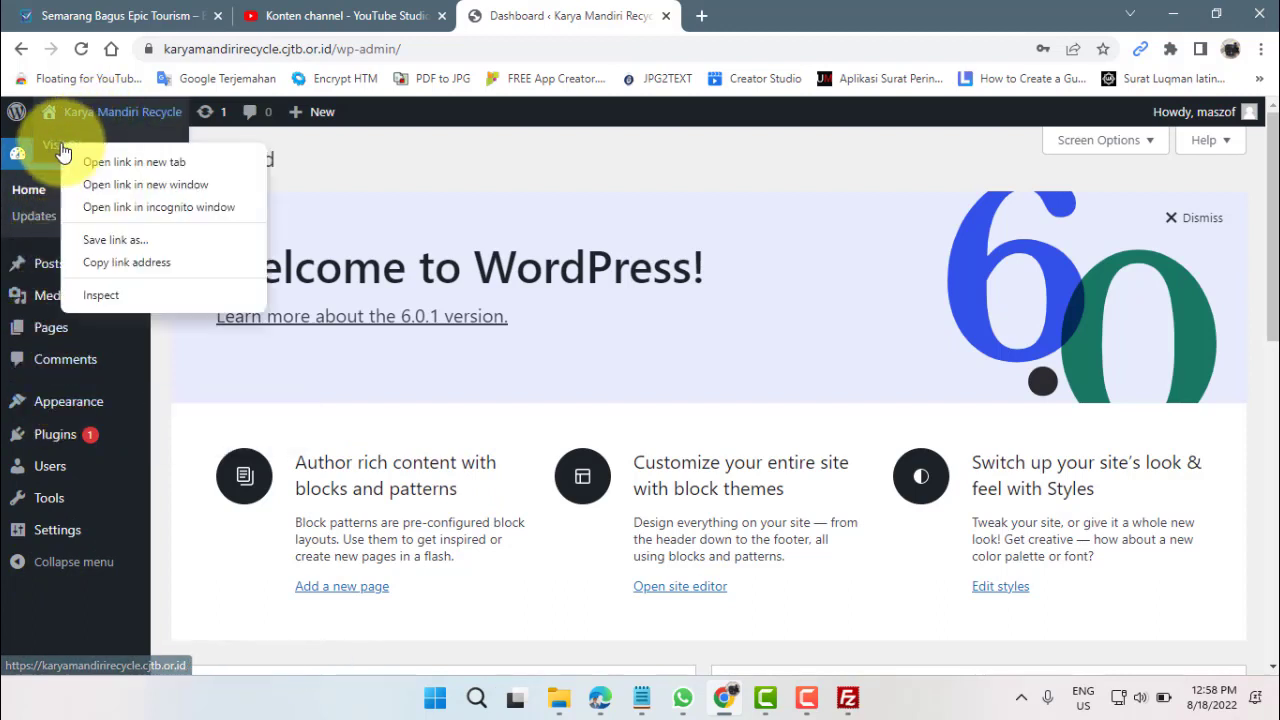
click(104, 163)
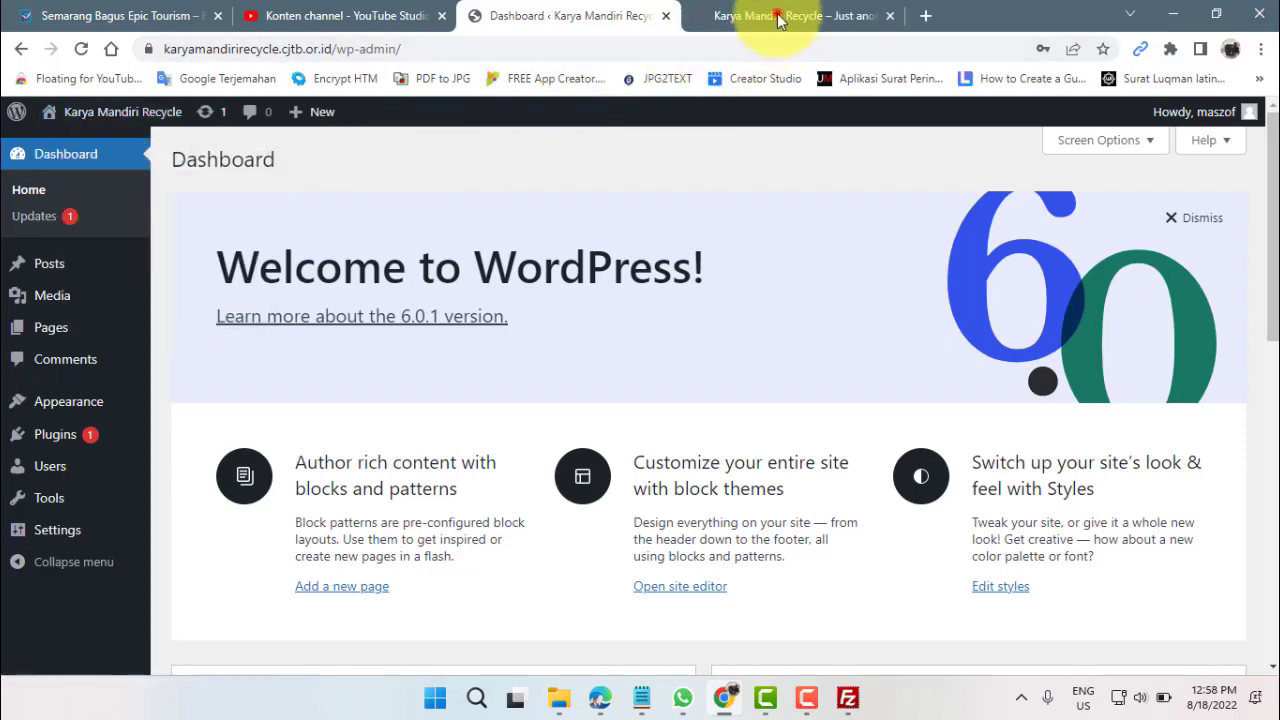
click(772, 16)
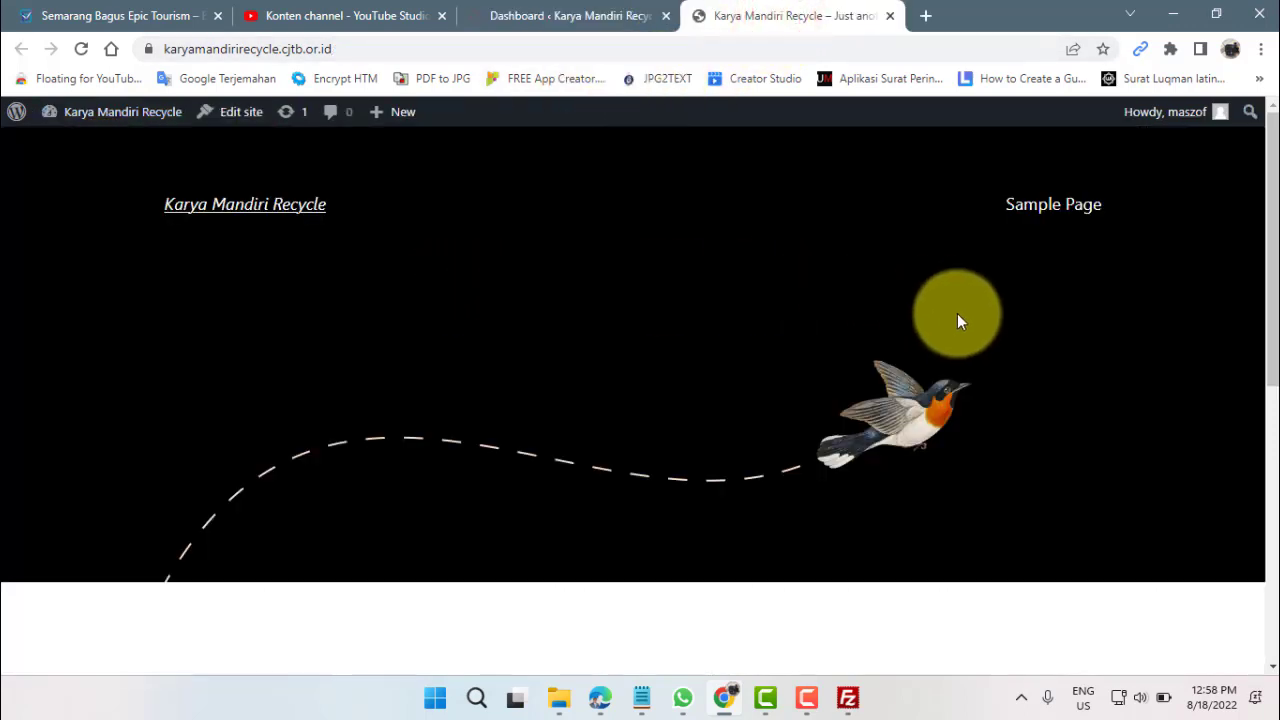